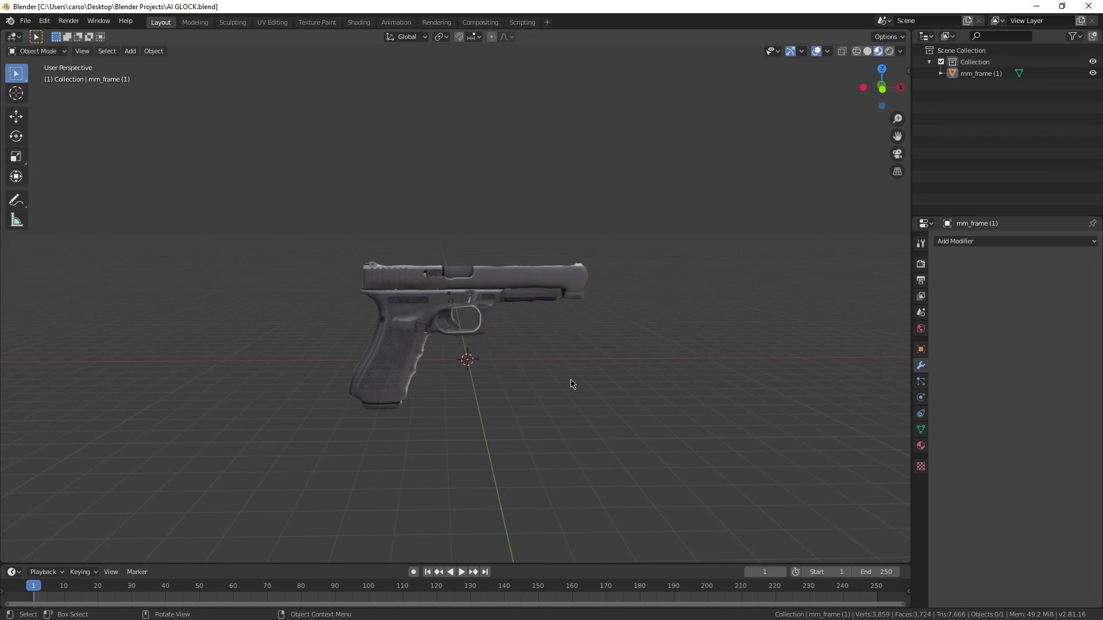
drag(563, 402, 795, 402)
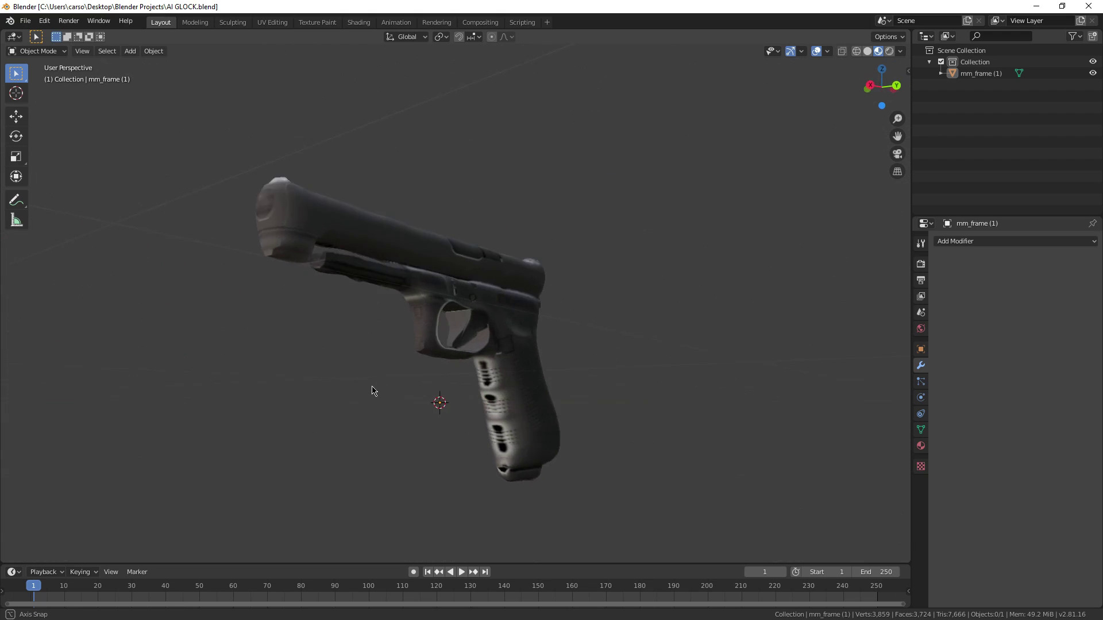
drag(371, 387, 702, 459)
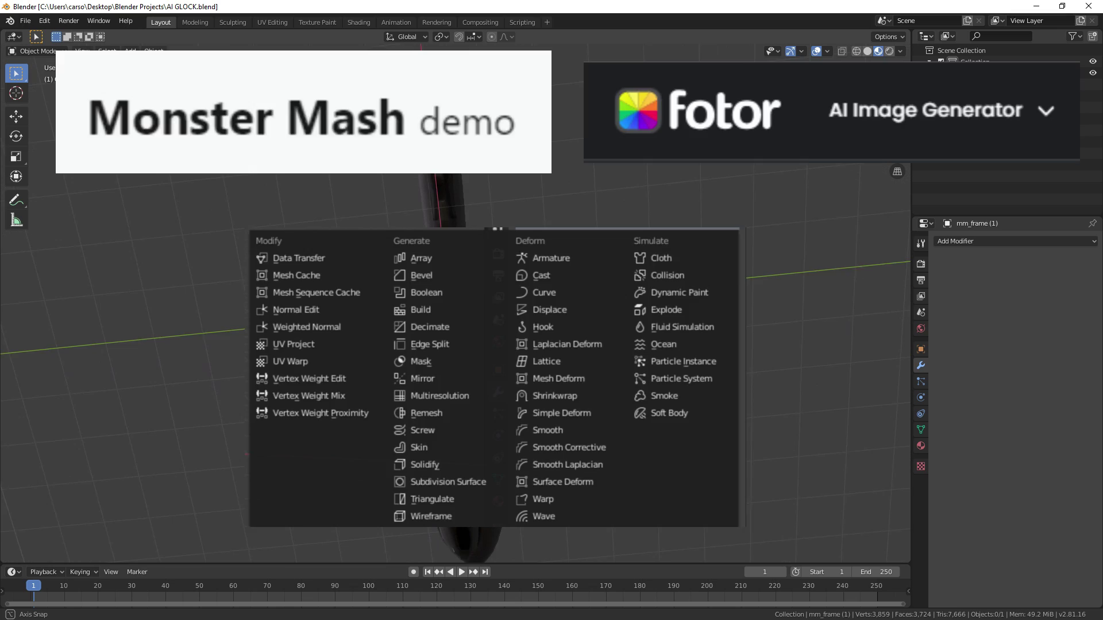
drag(431, 296, 632, 466)
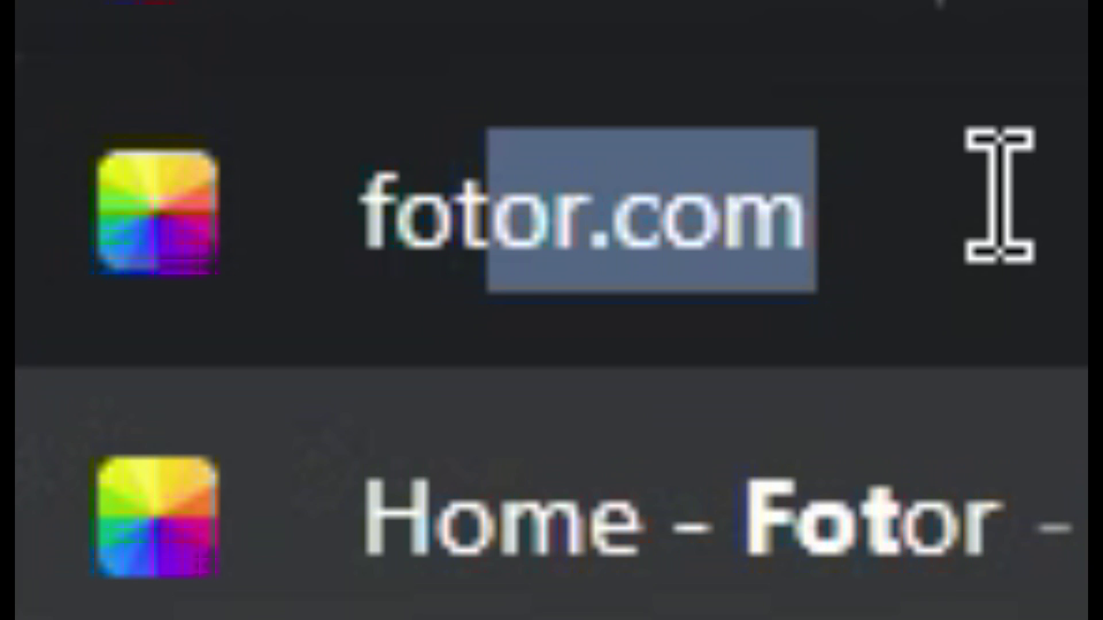
- Open fotor.com in the browser and sign up for a free account with an e-mail address and password
text(or.com)
key(Return)
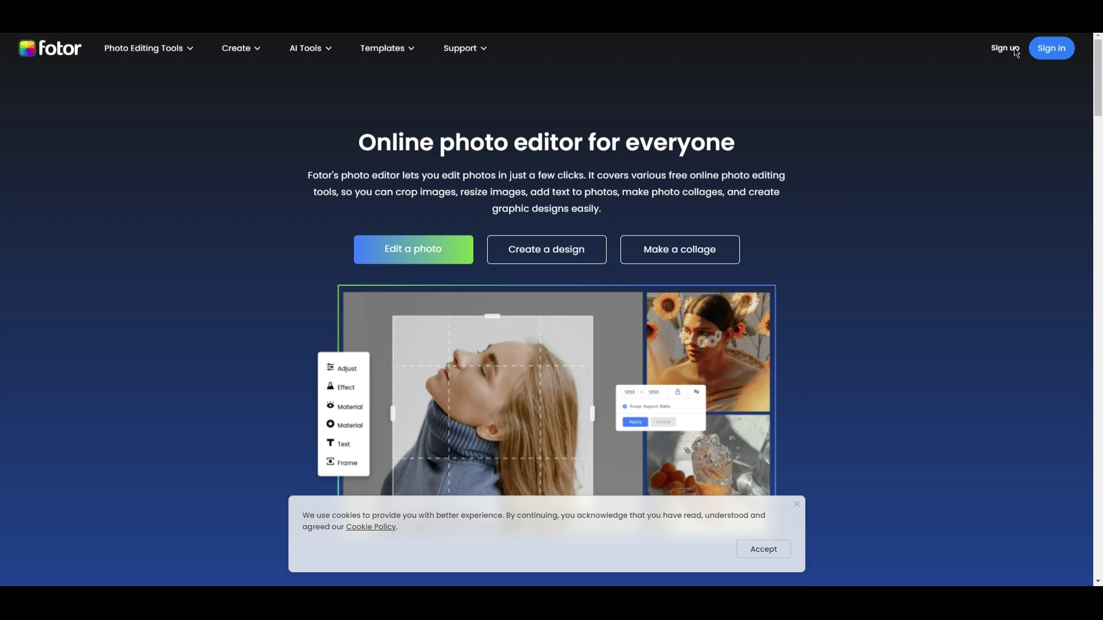
click(1015, 50)
click(428, 394)
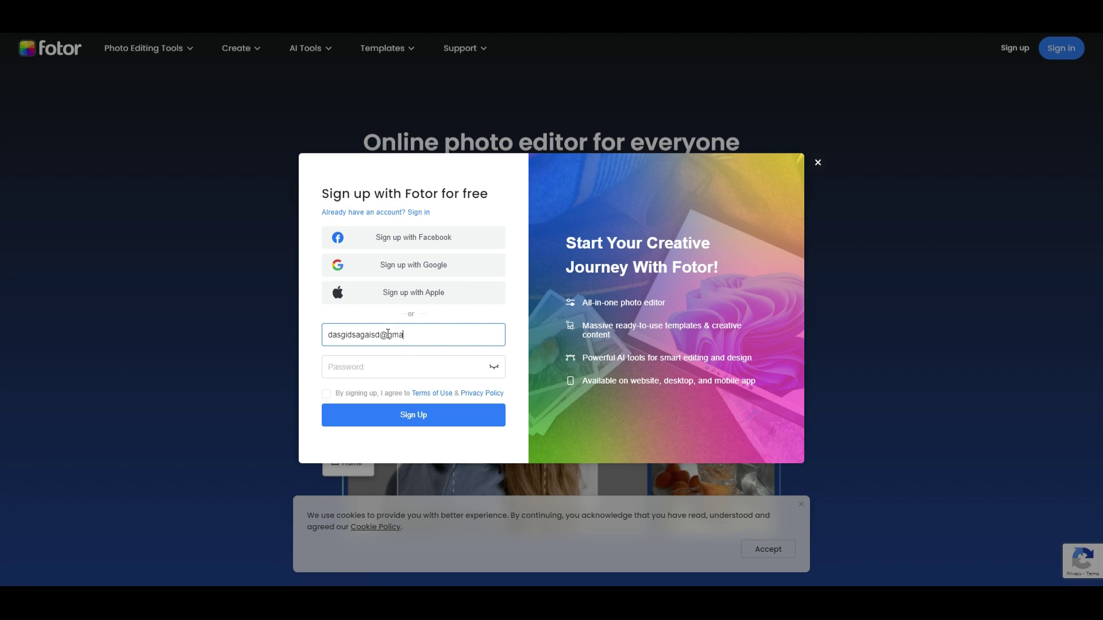
click(387, 366)
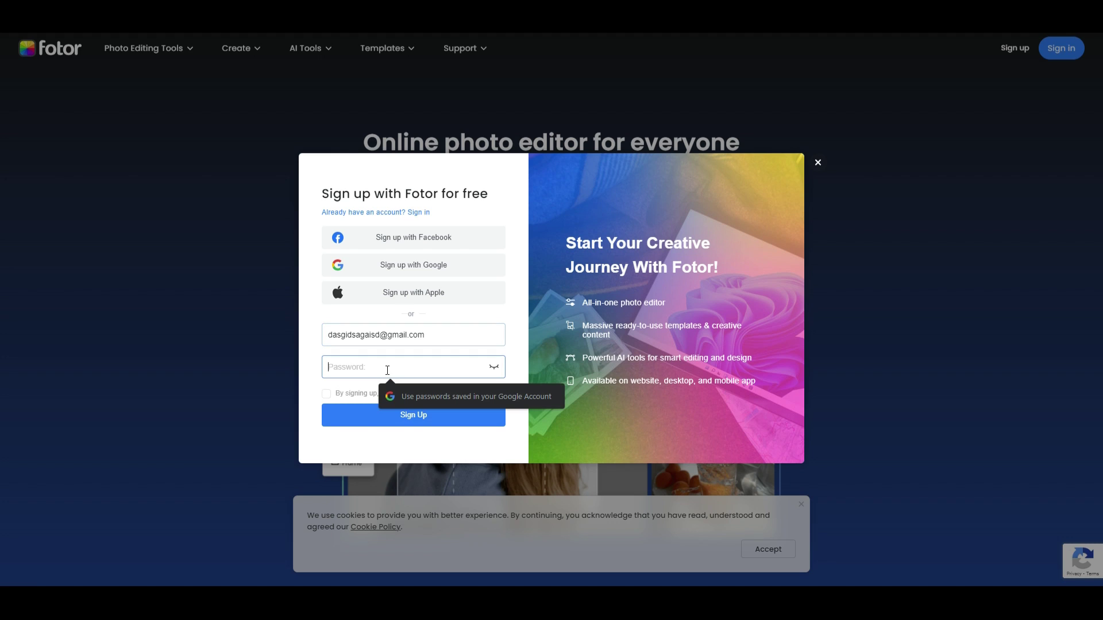
text(••••)
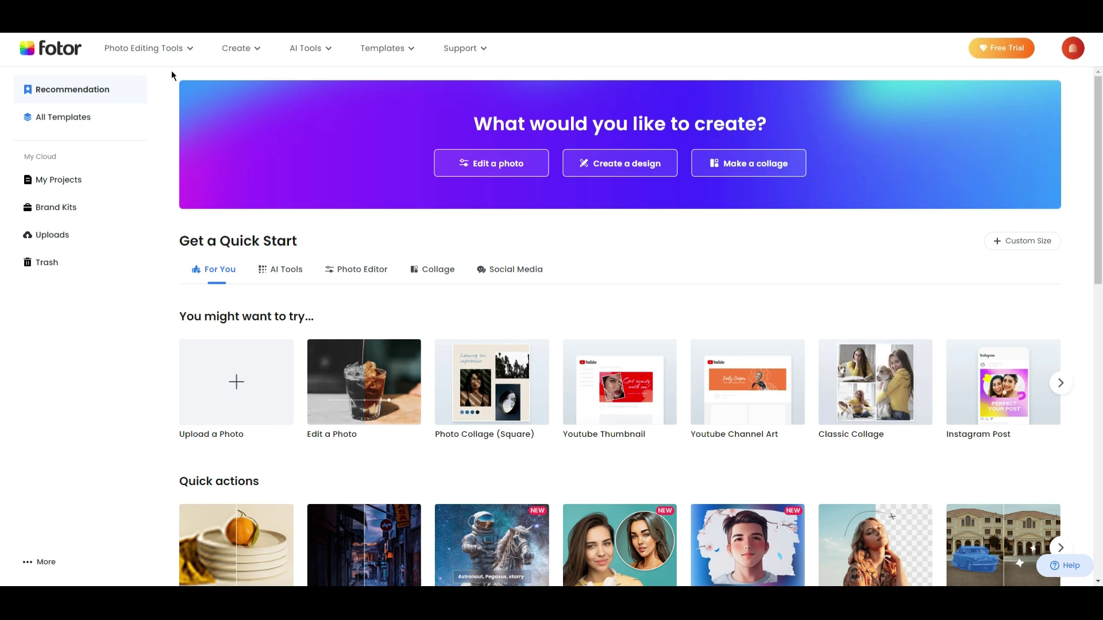
- Open Fotor's AI Image Generator for creating images from text
mouse_move(185, 41)
mouse_move(308, 46)
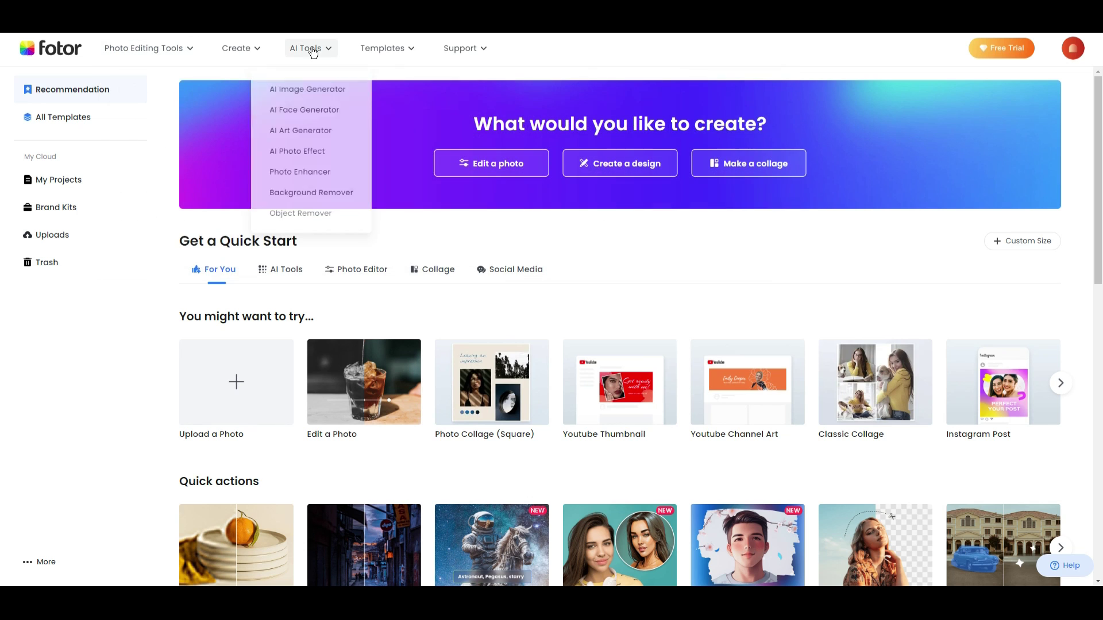
click(305, 95)
click(508, 246)
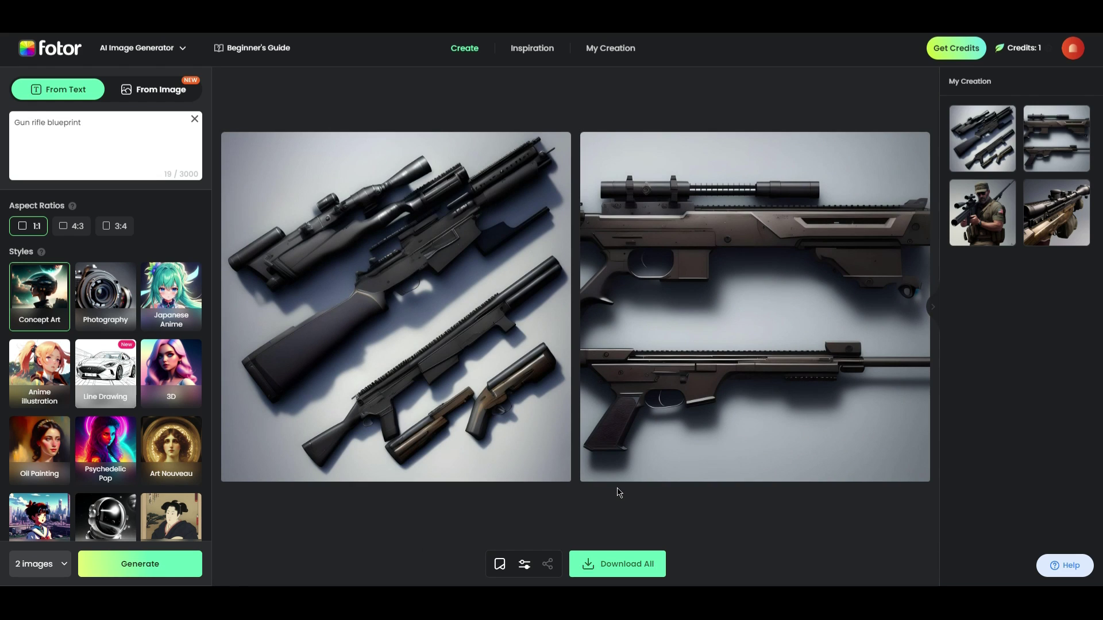
- Replace the prompt with "Realistic rifle blueprint", set the output to 1 image and generate it
click(93, 127)
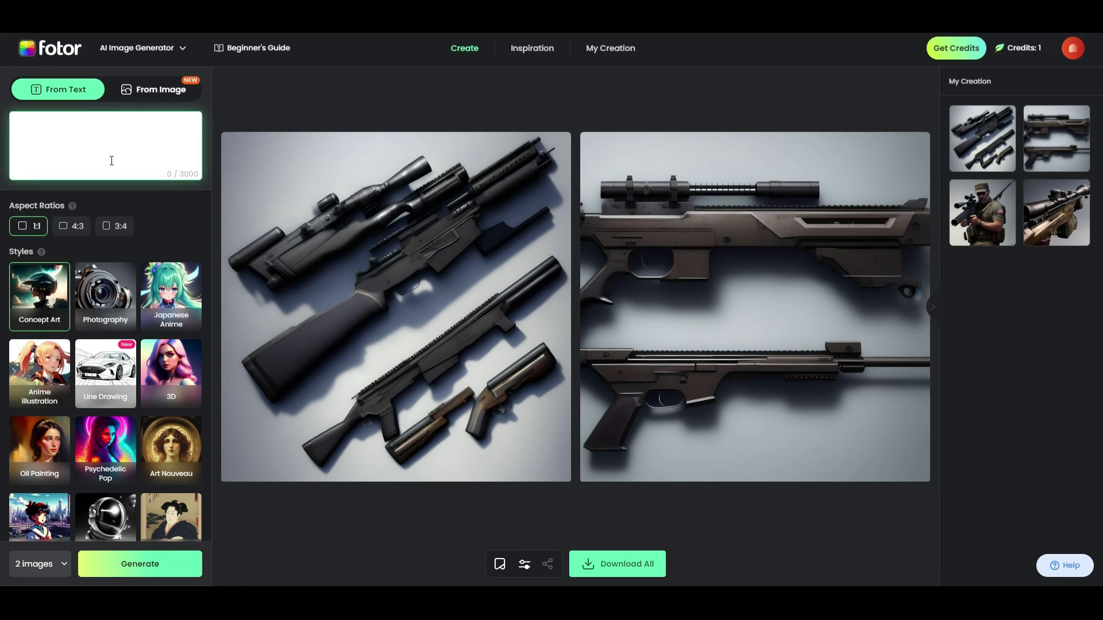
text(rint)
click(40, 564)
click(34, 411)
click(139, 564)
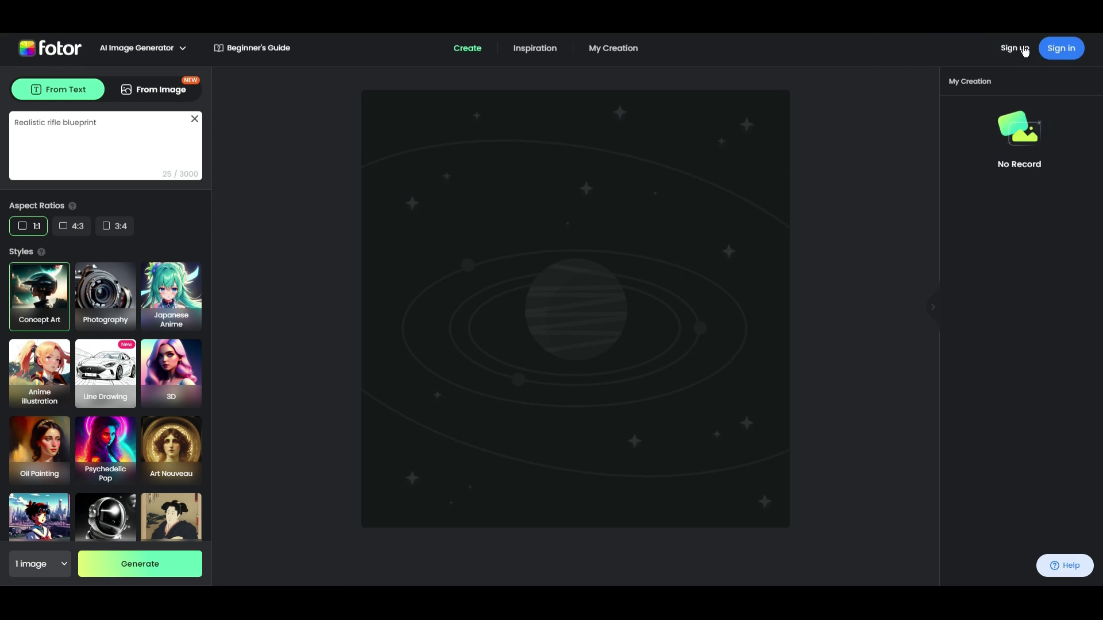
- Start signing up for another Fotor account by filling in a new e-mail address
click(1015, 48)
click(406, 344)
text(bob)
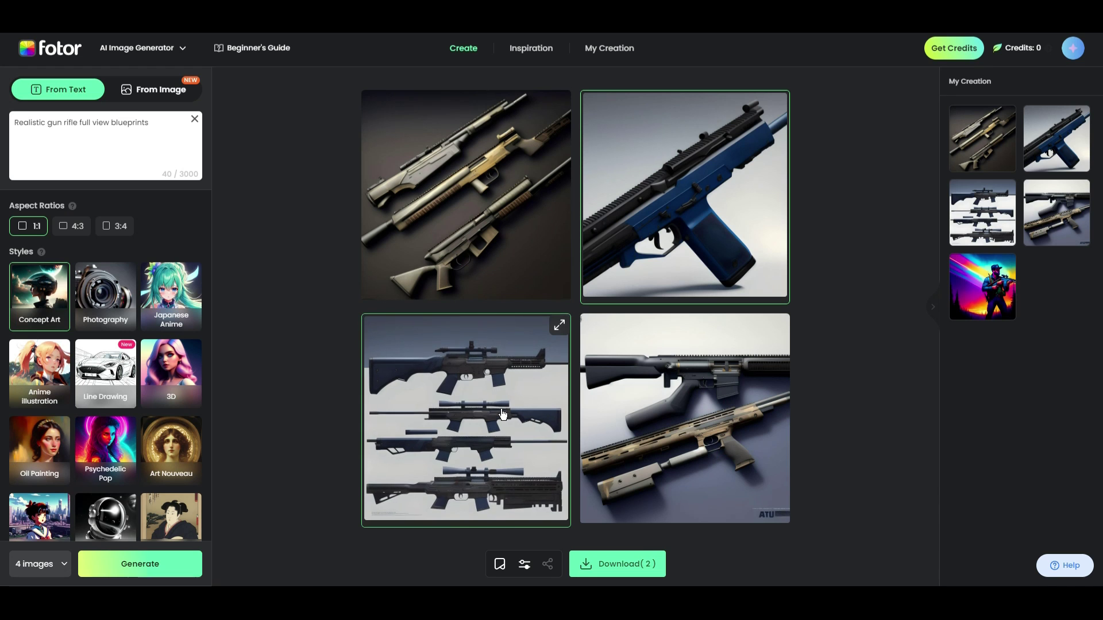
- Examine the generated image of four stacked rifles at full size and close the preview
click(554, 329)
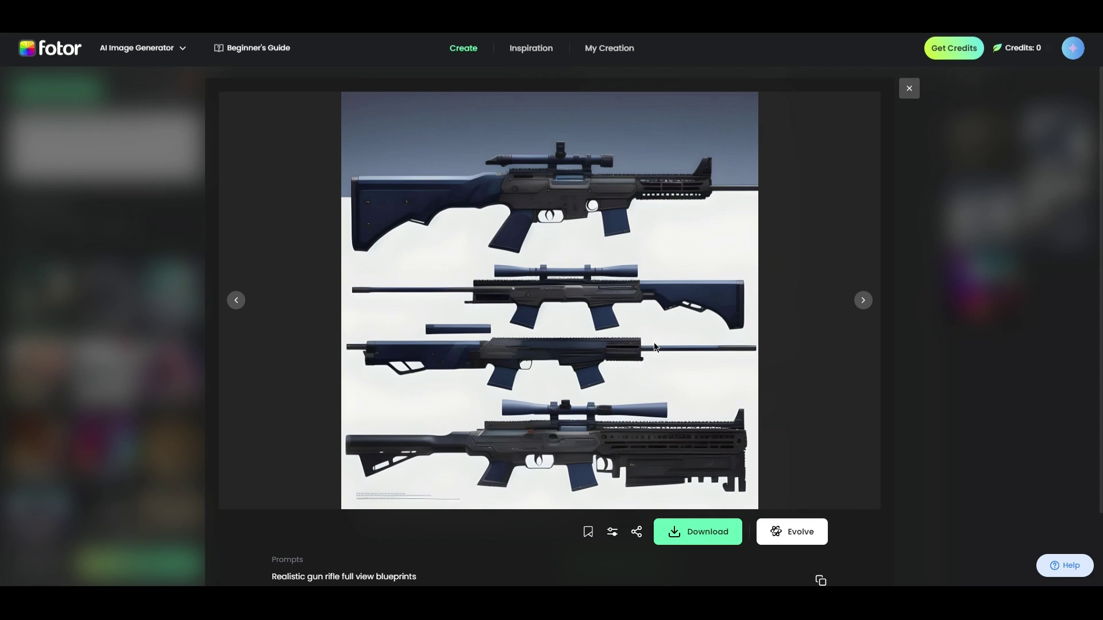
click(914, 83)
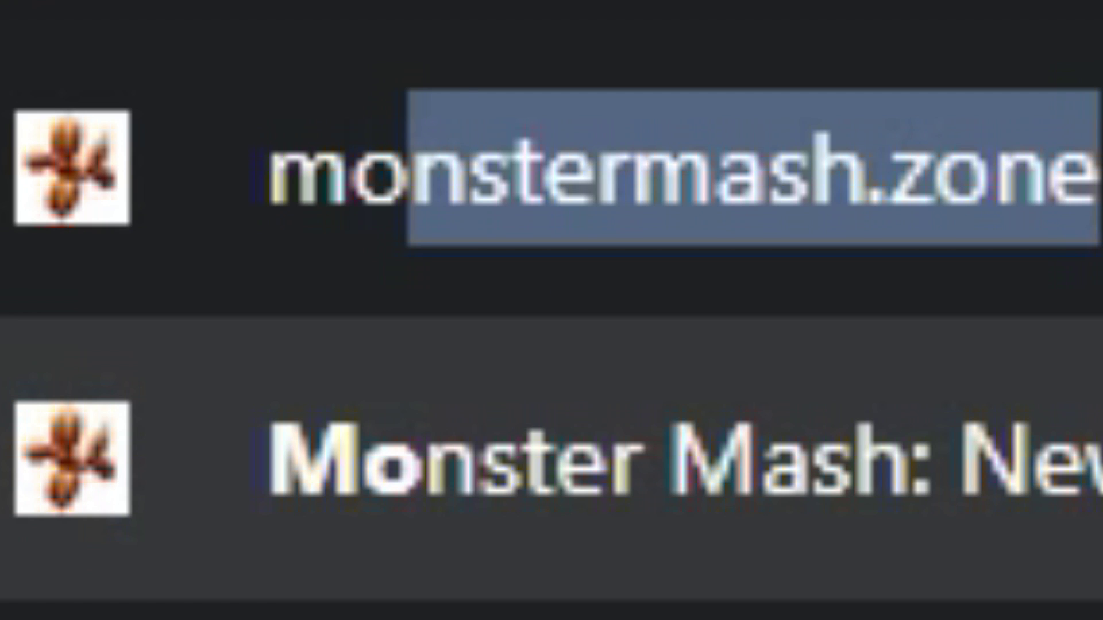
- Go to monstermash.zone and import the side-view gun picture as a template image for tracing
text(sterm)
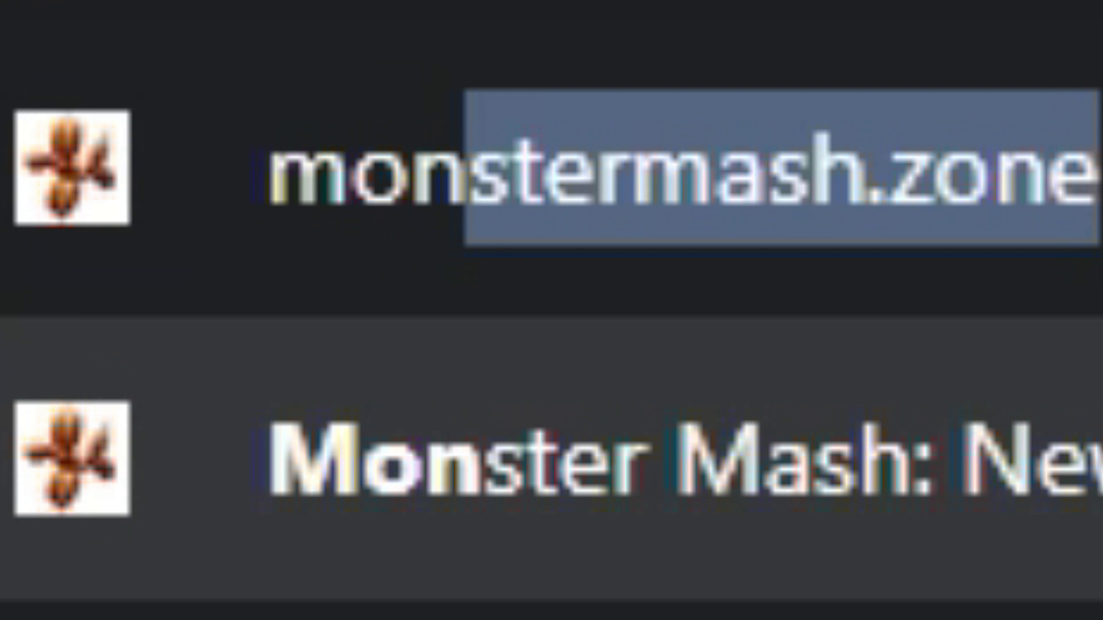
text(ash.zone)
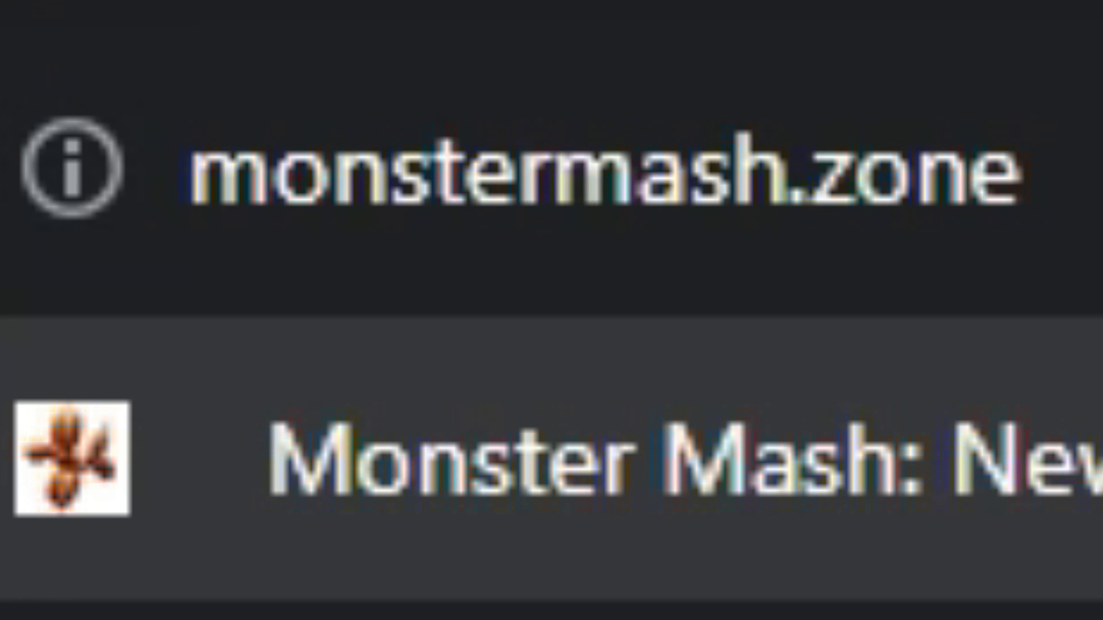
key(Return)
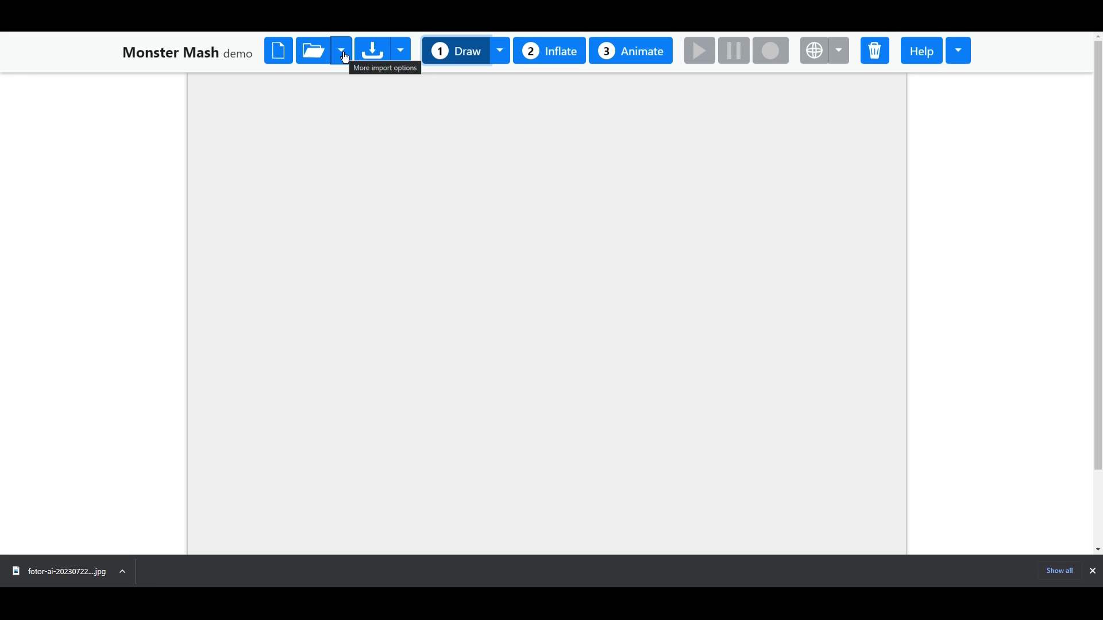
click(343, 54)
click(362, 115)
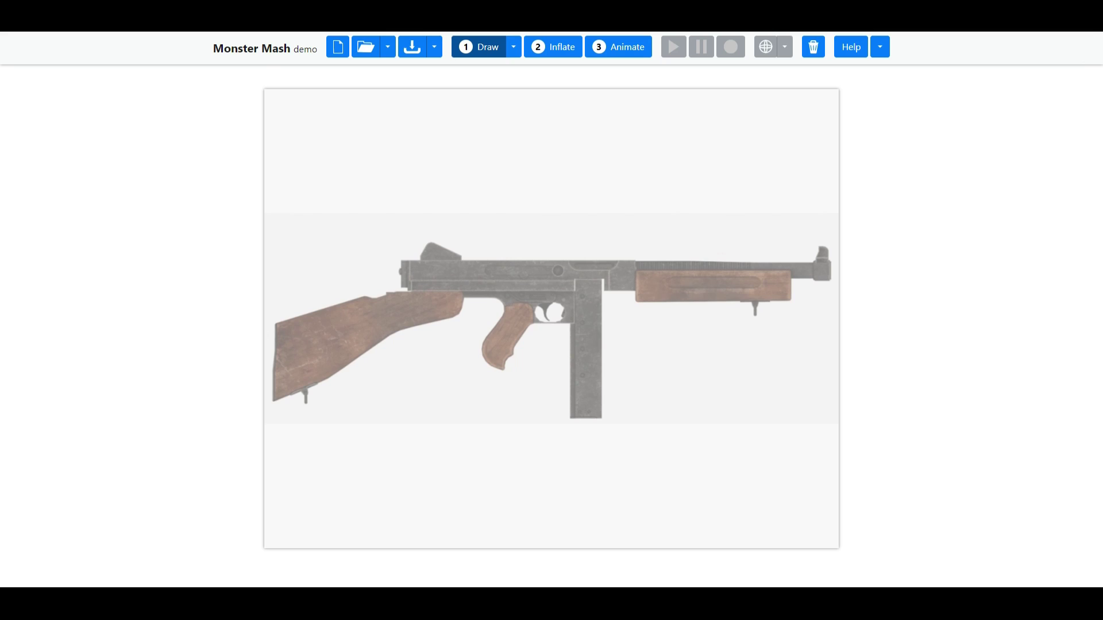
- Trace the stock, receiver with grip, magazine and barrel section as separate closed outlines over the template, clearing the first stock attempt
click(1091, 7)
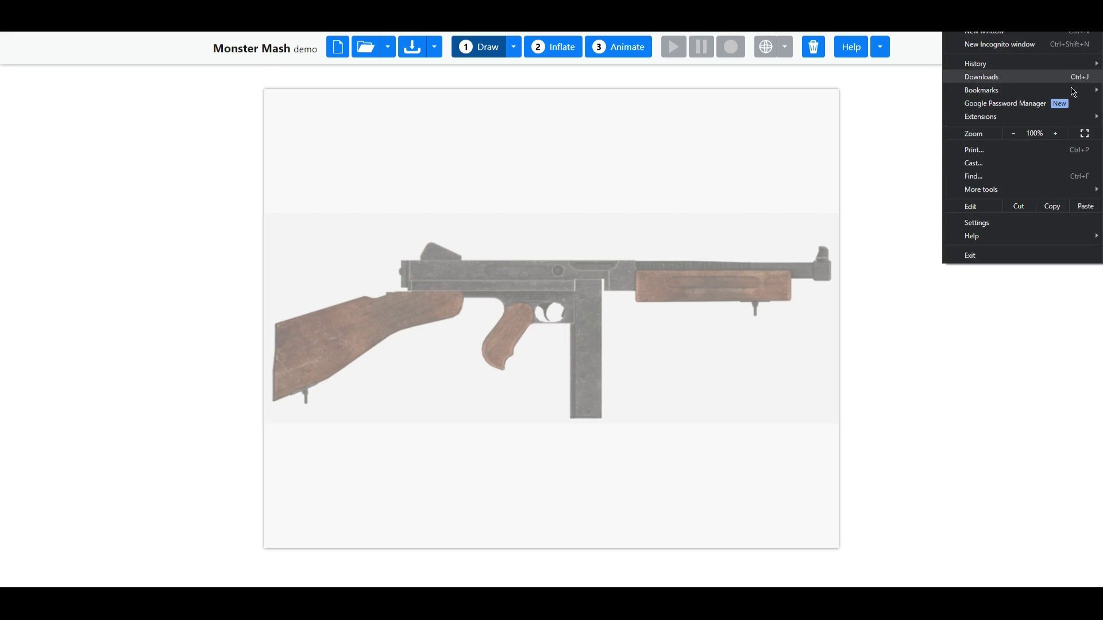
click(1065, 133)
click(1065, 133)
click(1065, 132)
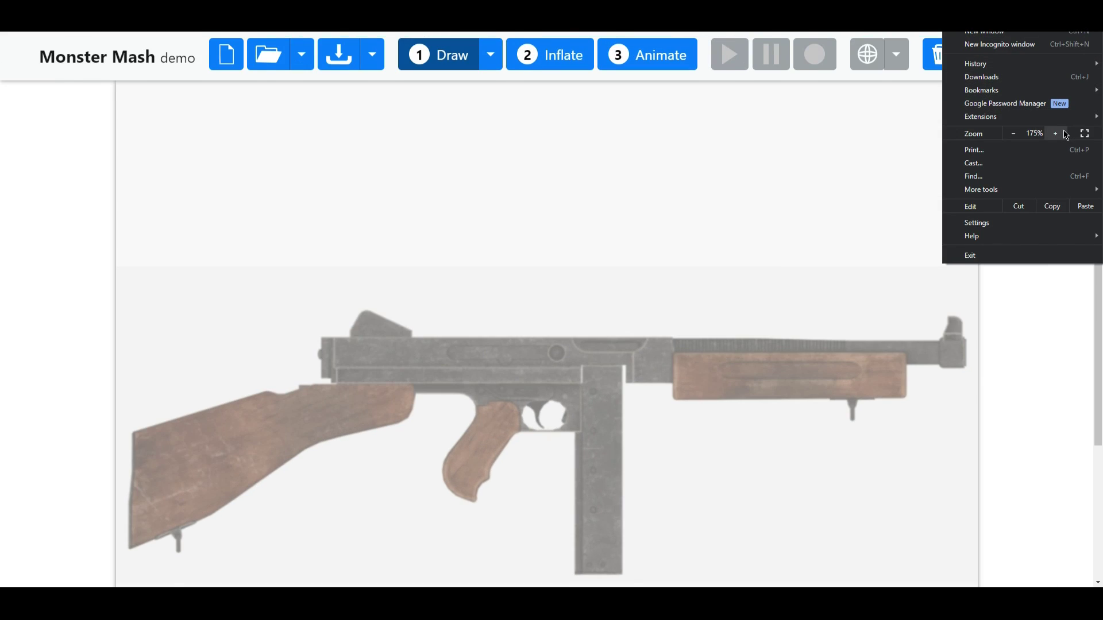
click(853, 349)
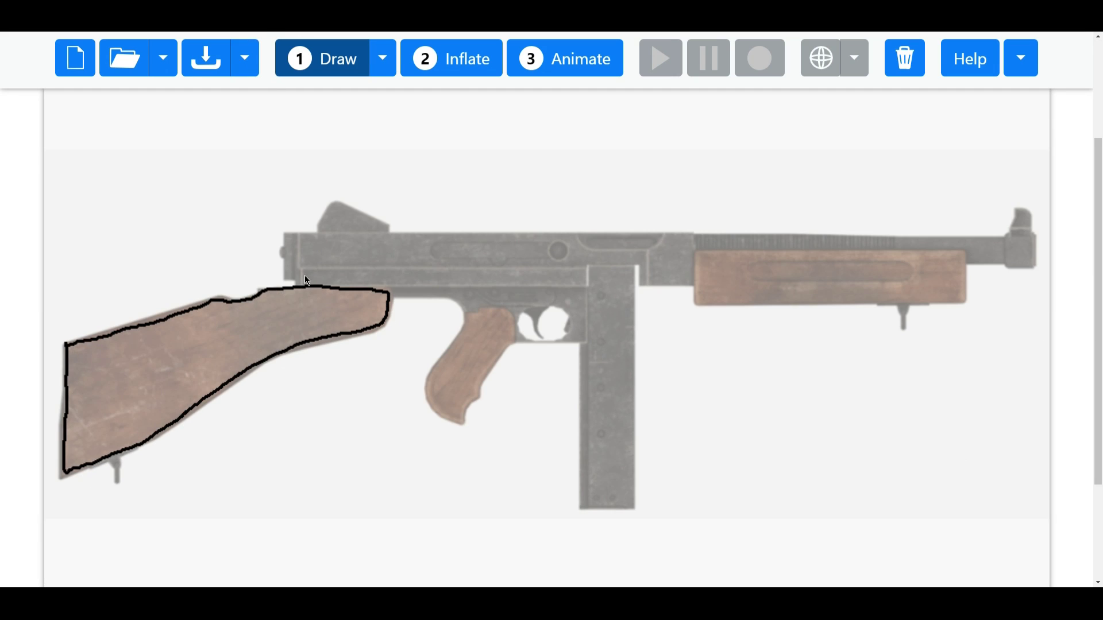
click(905, 58)
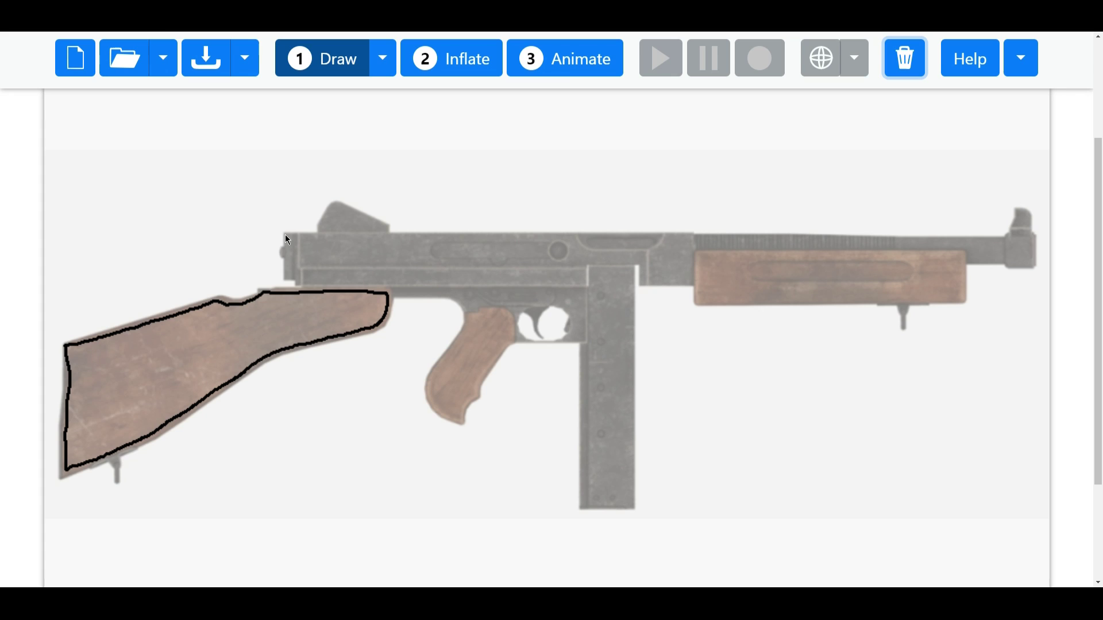
mouse_move(285, 233)
mouse_down()
mouse_move(291, 281)
mouse_move(451, 301)
mouse_up()
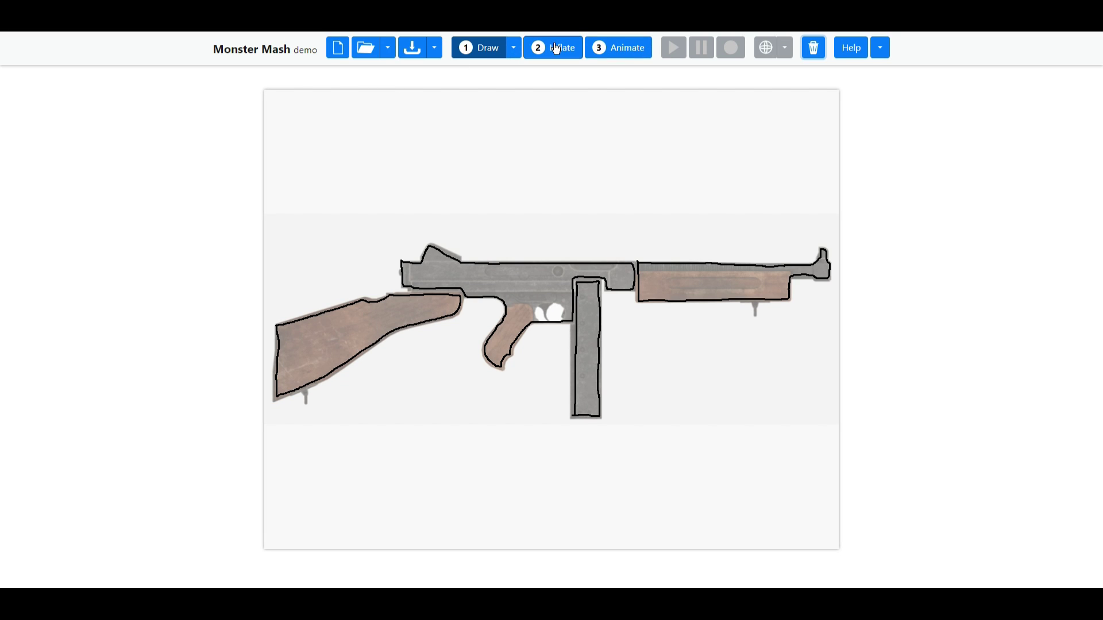
- Inflate the traced outlines into a 3D model and export the current animation frame as an .obj file
click(556, 48)
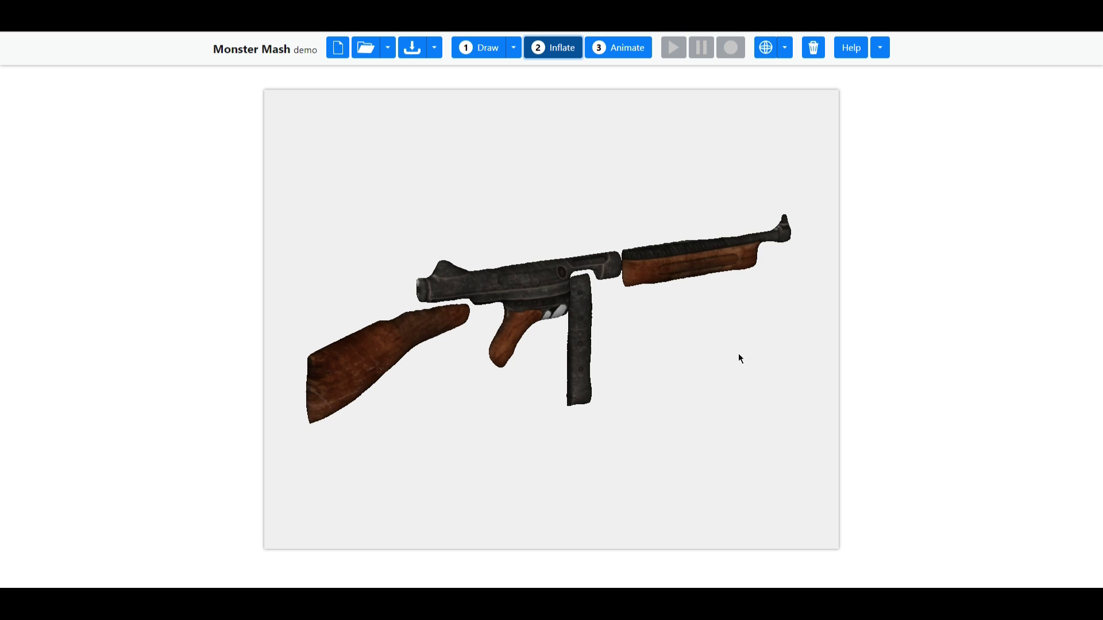
drag(739, 359, 725, 331)
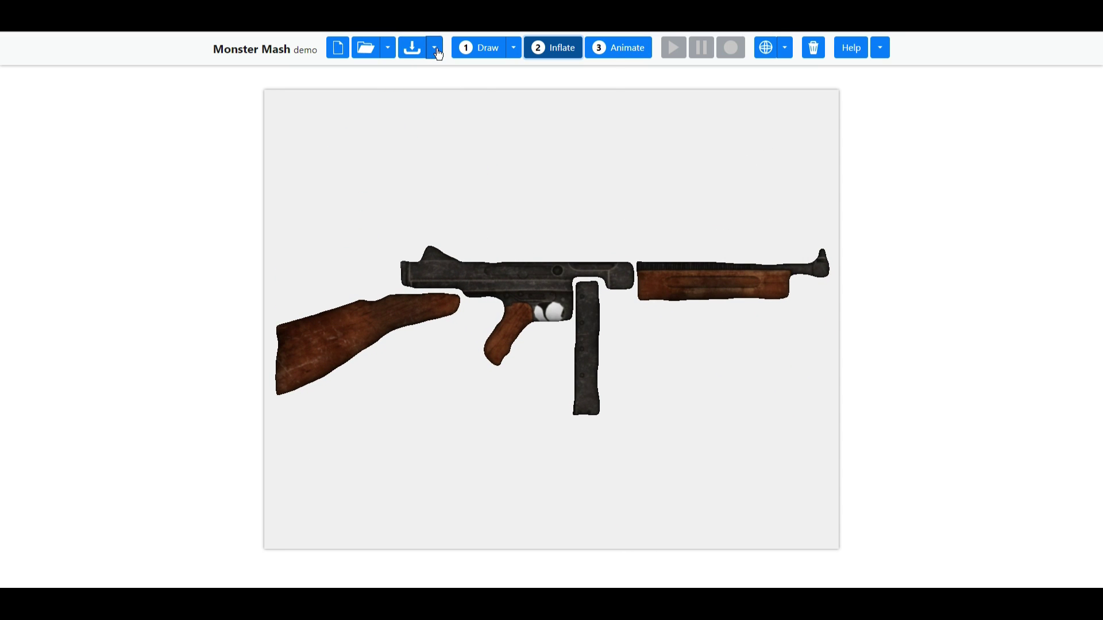
click(436, 51)
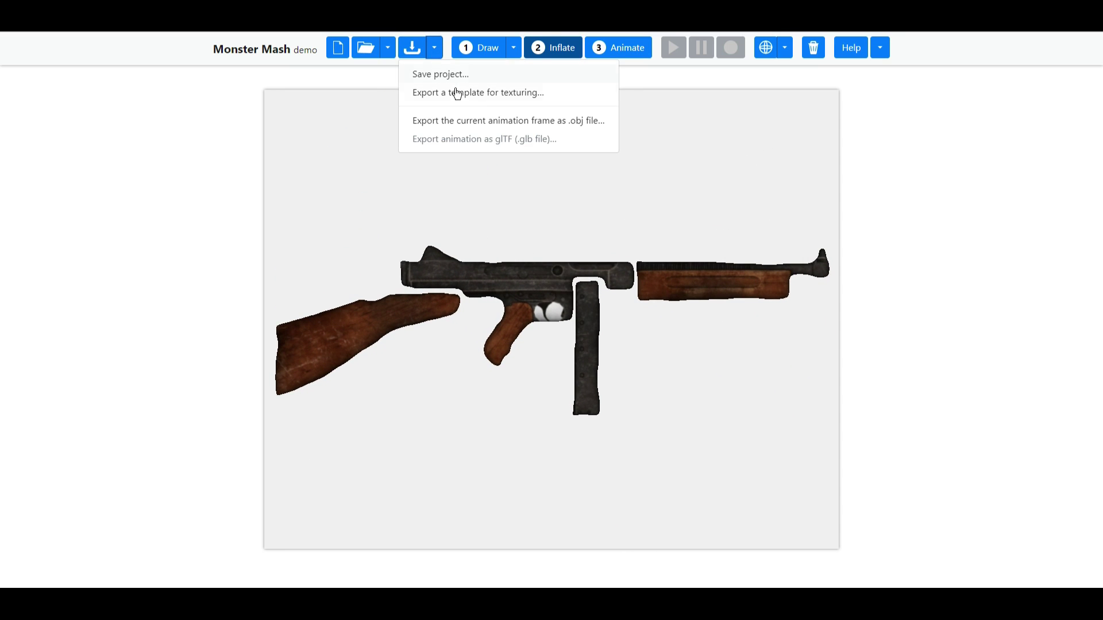
click(485, 122)
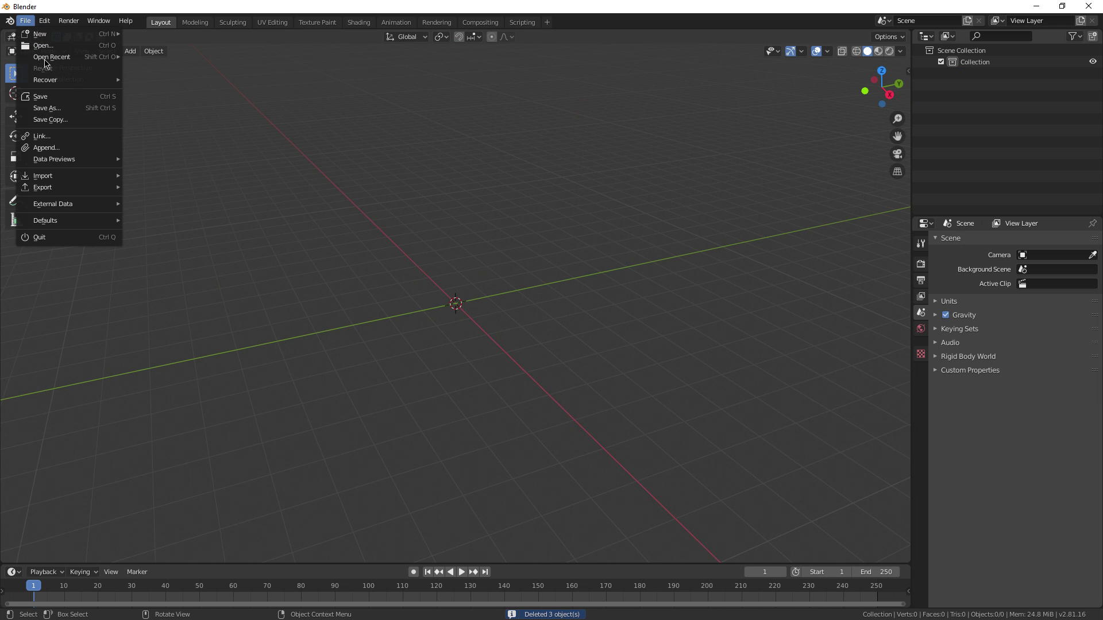
- Switch to Blender, import the exported Wavefront .obj model mm_frame (3) and preview its material in the viewport
mouse_move(67, 179)
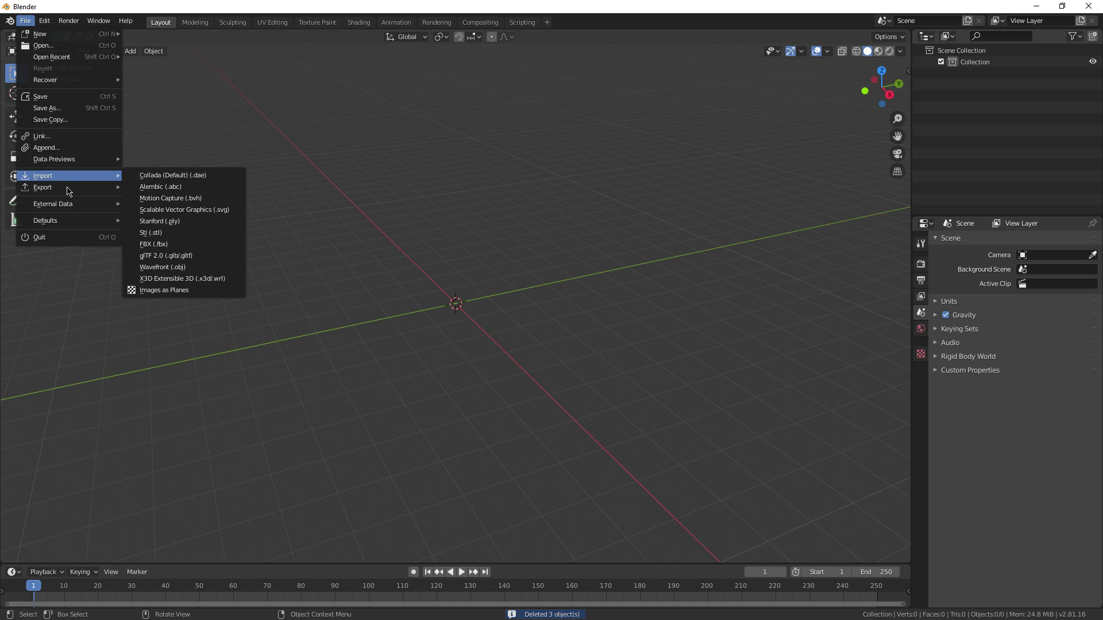
click(183, 267)
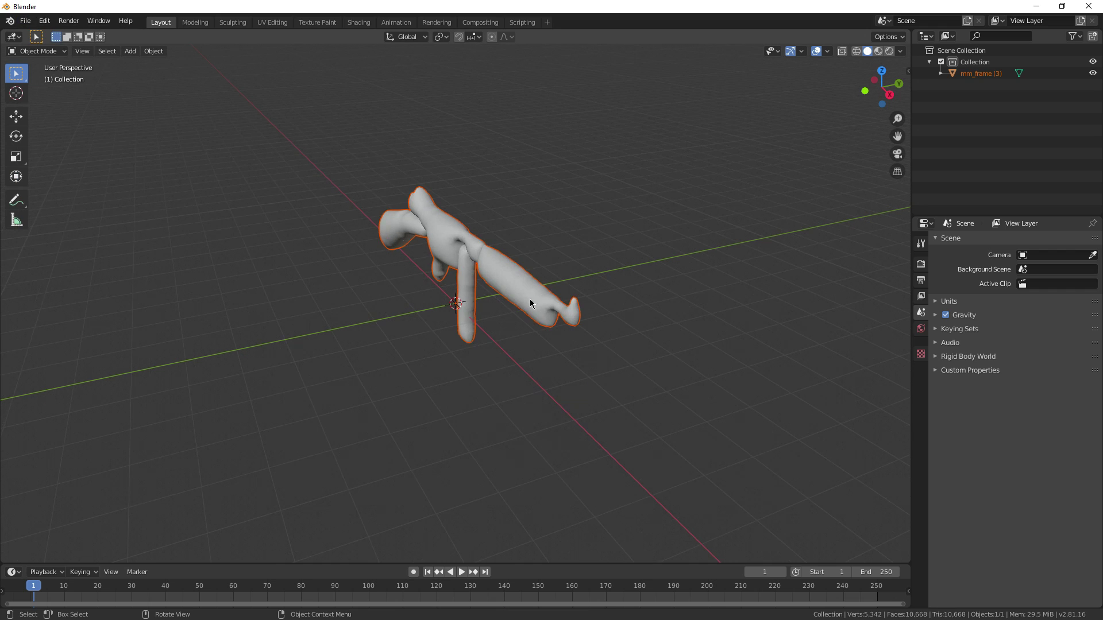
scroll(530, 298, up, 4)
drag(882, 89, 888, 85)
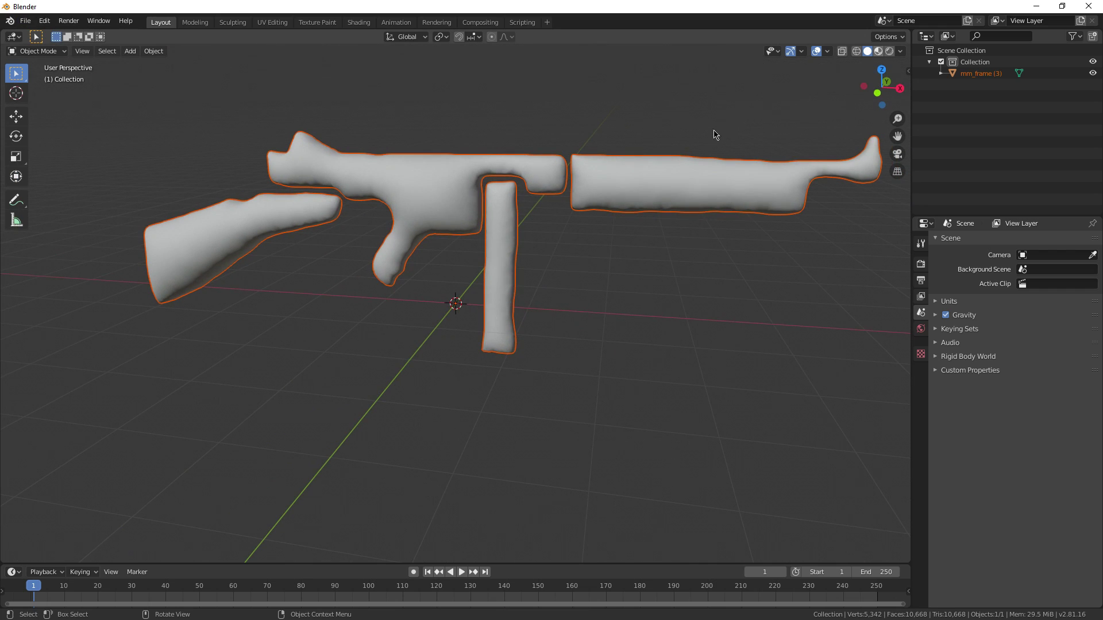
scroll(609, 180, down, 3)
mouse_move(564, 216)
mouse_down()
mouse_move(553, 233)
mouse_move(570, 244)
mouse_up()
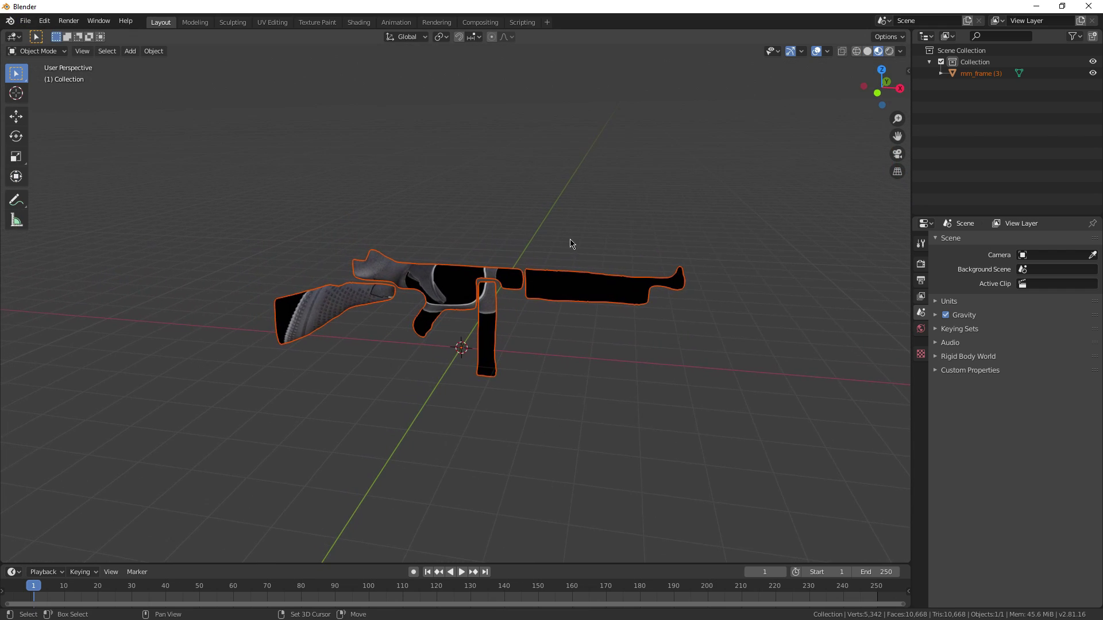
scroll(460, 364, up, 2)
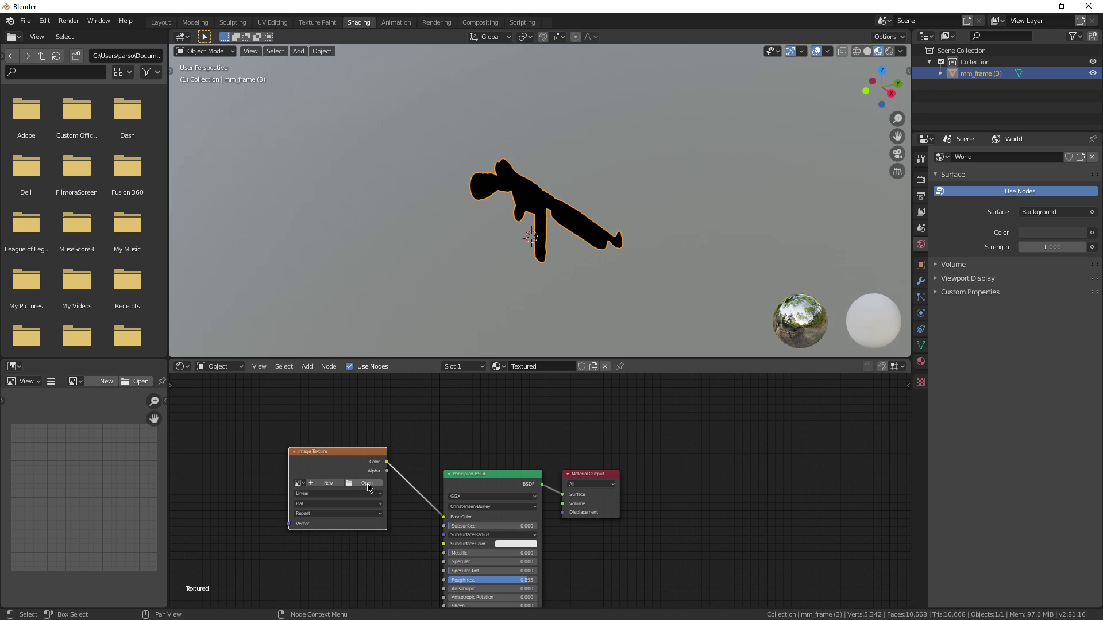
- Load PPSH.png into the Image Texture node feeding the gun material's base color
click(364, 487)
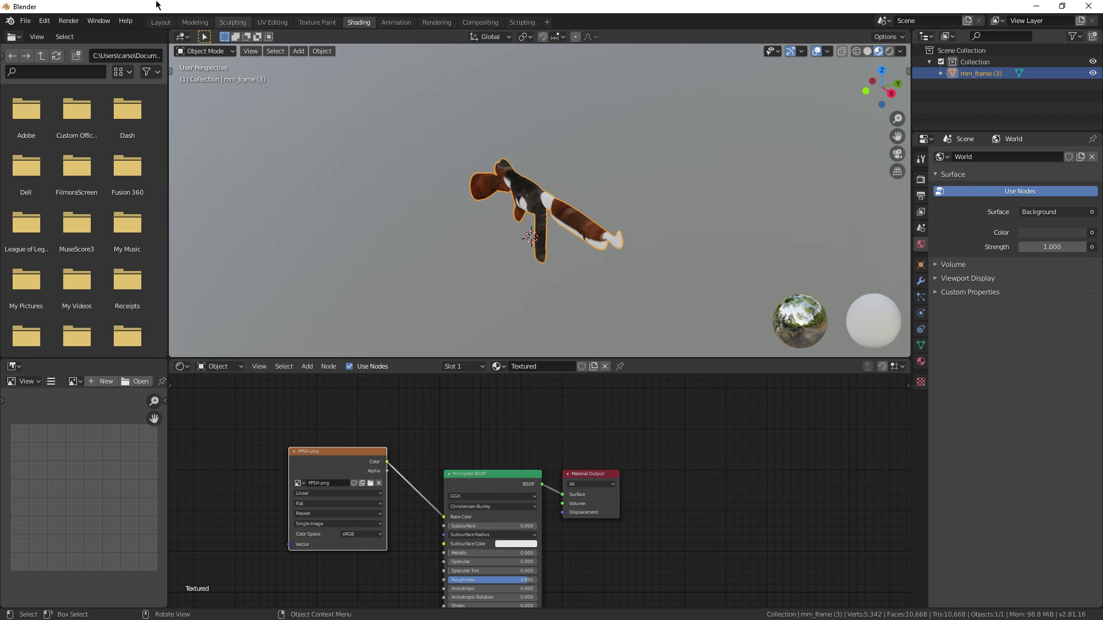
click(160, 23)
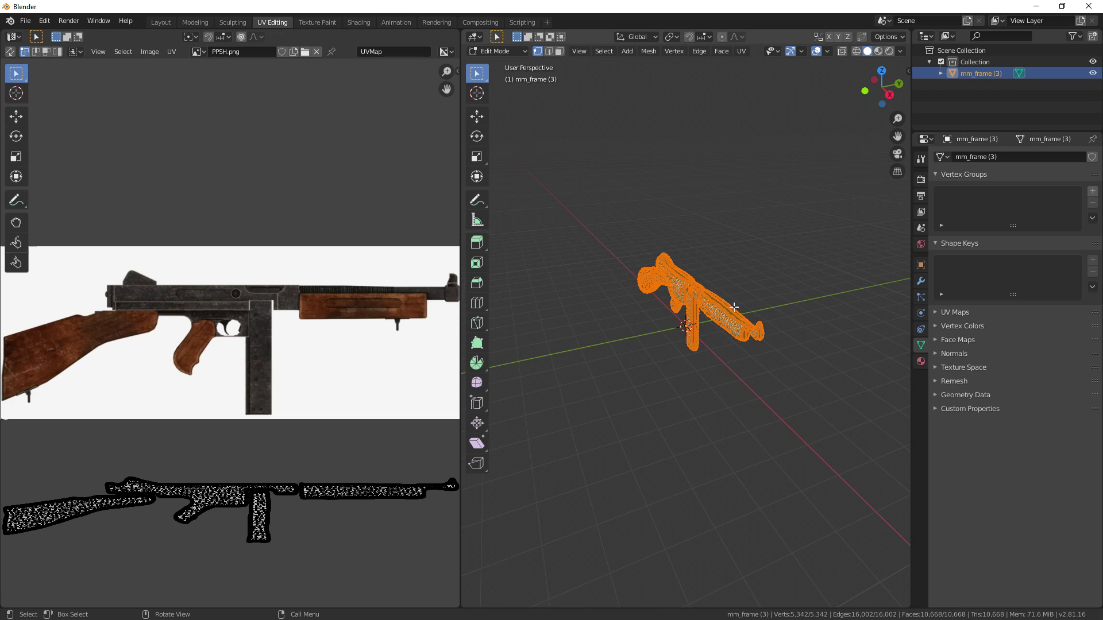
- Unwrap the whole gun mesh by projecting its UVs from the front orthographic view with Project From View
key(KP_1)
scroll(686, 341, up, 3)
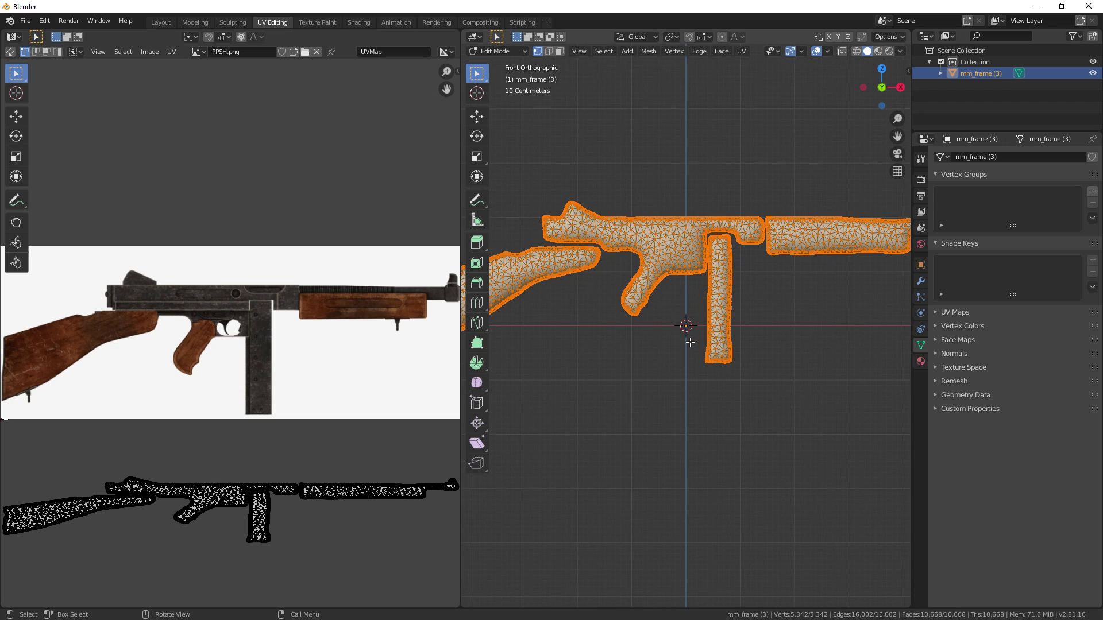
scroll(686, 341, down, 2)
key(u)
click(664, 451)
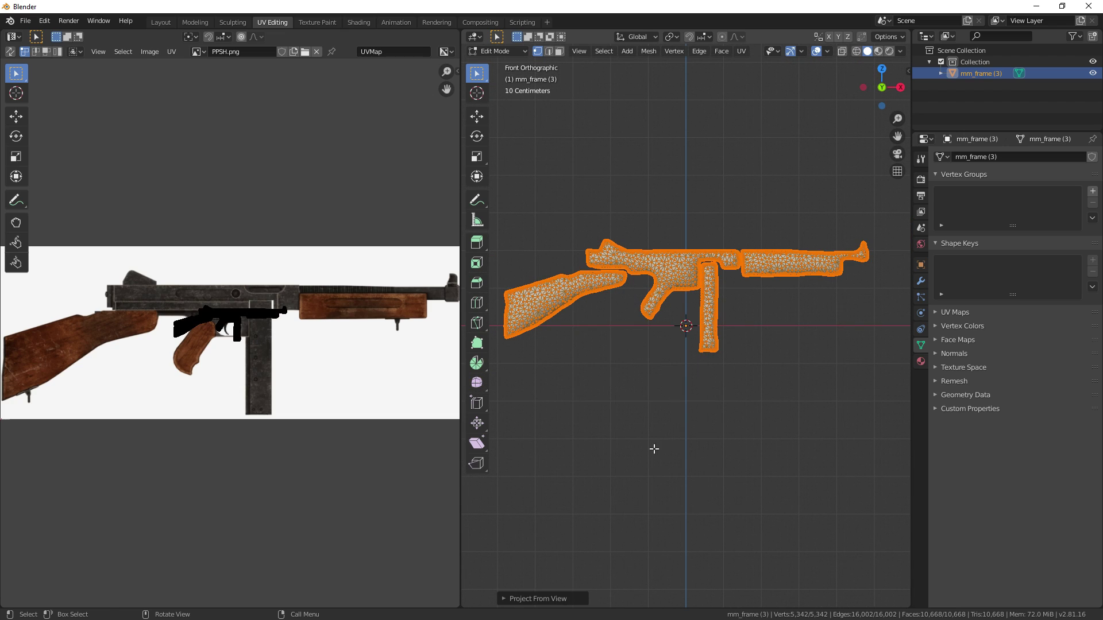
- Scale up all the projected UVs in the UV editor until they match the size of the gun in PPSH.png
key(a)
scroll(226, 335, down, 3)
key(s)
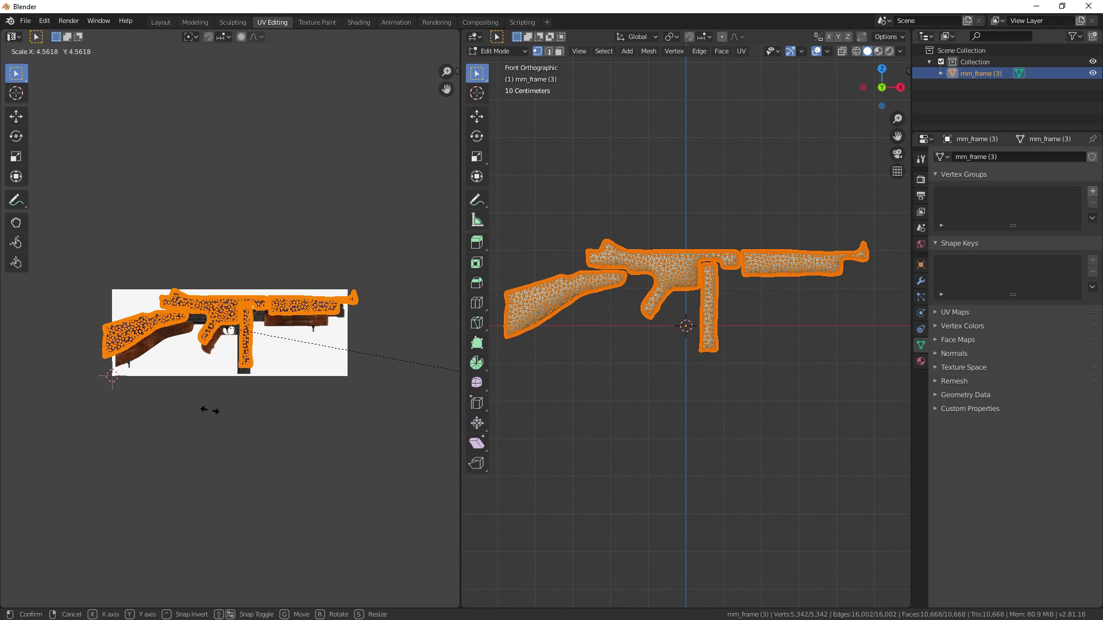
click(173, 399)
scroll(248, 397, up, 5)
scroll(248, 396, up, 1)
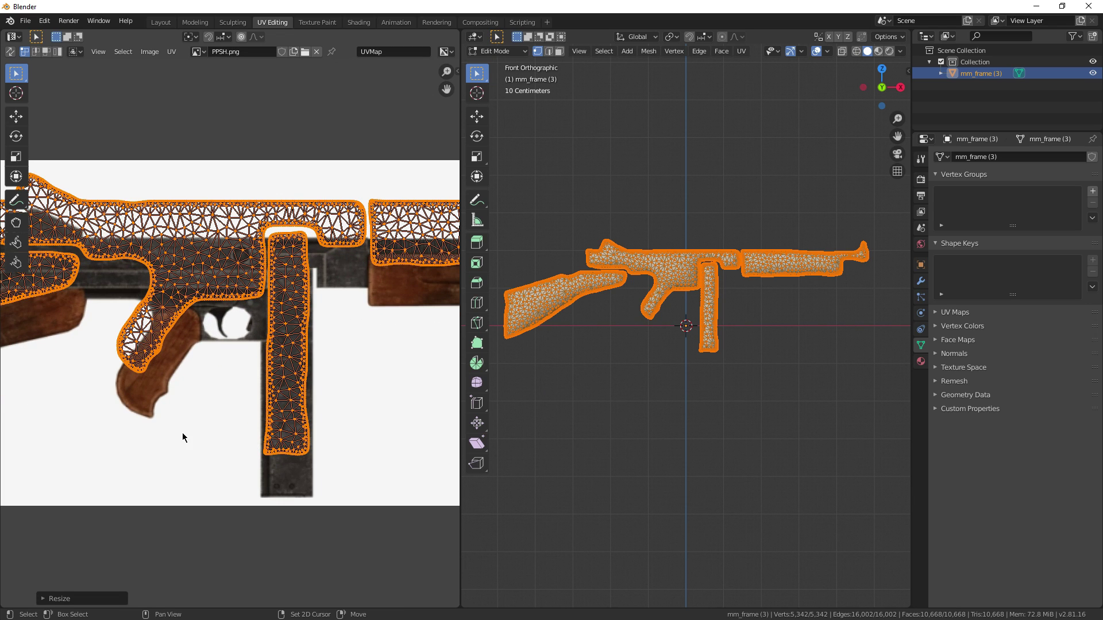
- Move the gun UVs down to line up the stock, receiver and grip with the gun image
scroll(182, 438, left, 5)
key(g)
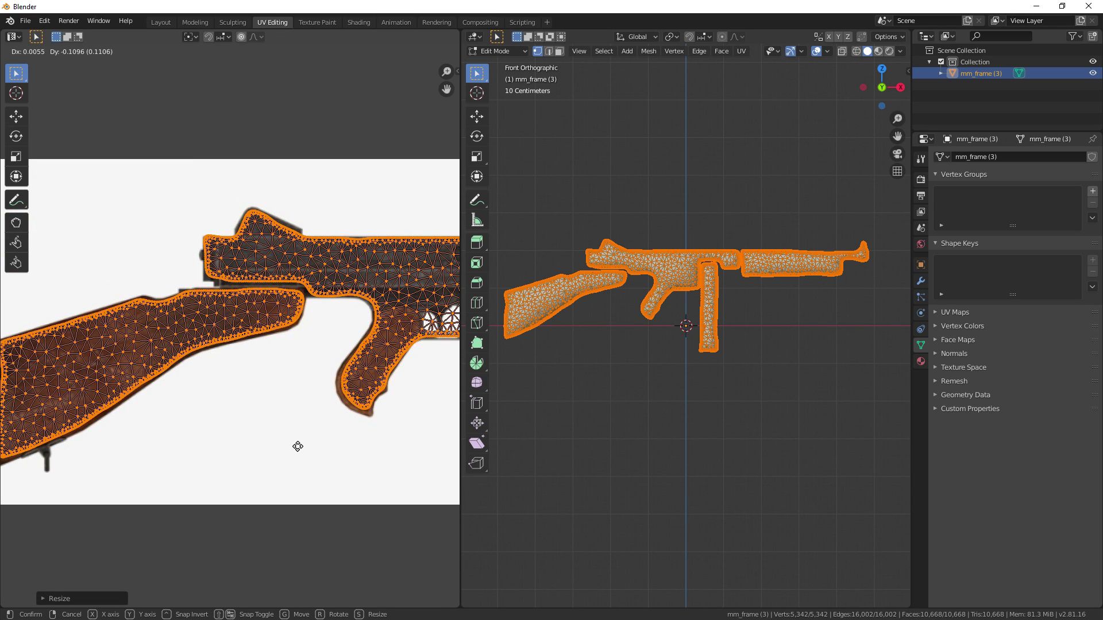
click(298, 451)
scroll(322, 425, right, 8)
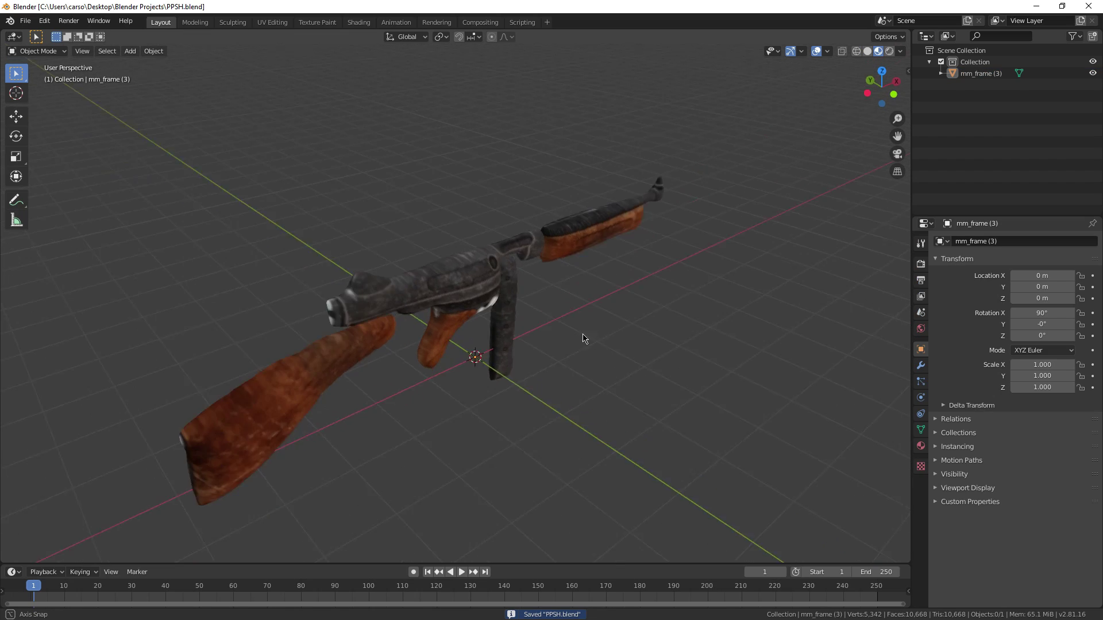
- Select the entire gun mesh and separate it by loose parts into stock, receiver, magazine and barrel objects
drag(583, 338, 642, 310)
click(338, 324)
key(Tab)
key(ctrl+l)
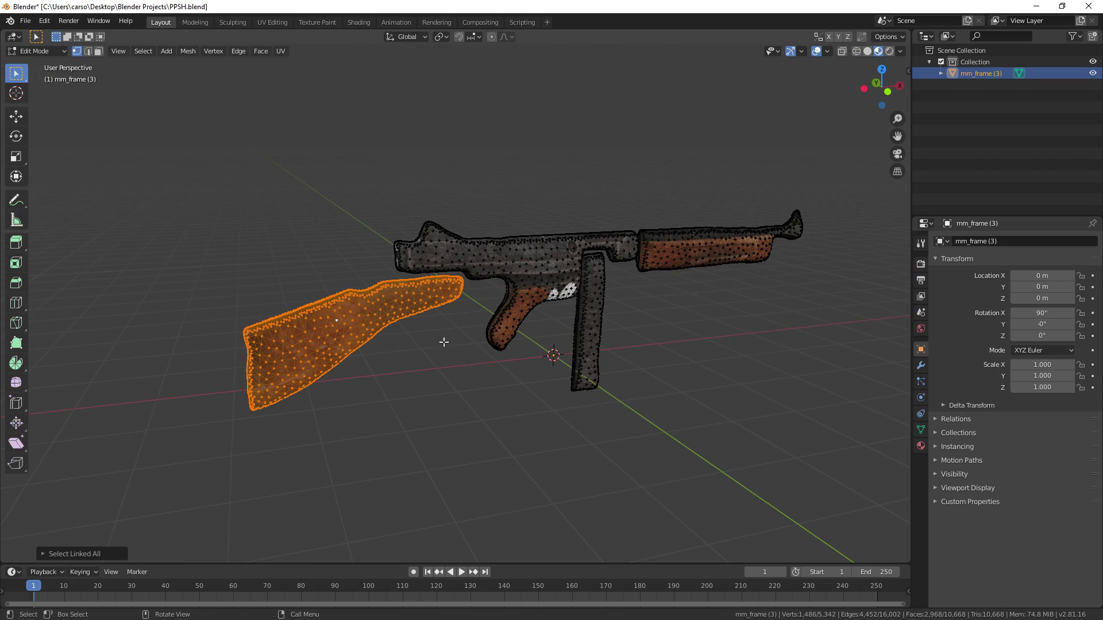
key(a)
right_click(534, 581)
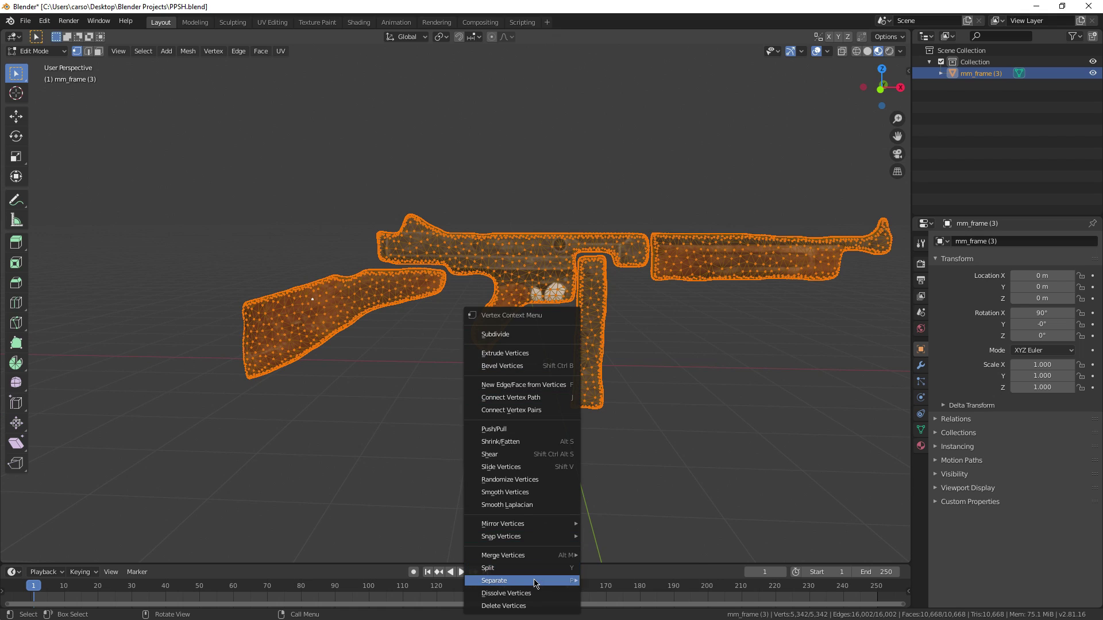
mouse_move(534, 581)
click(621, 580)
- Return to Object Mode and check that the magazine, receiver and barrel can each be selected individually
key(Tab)
click(655, 457)
click(589, 349)
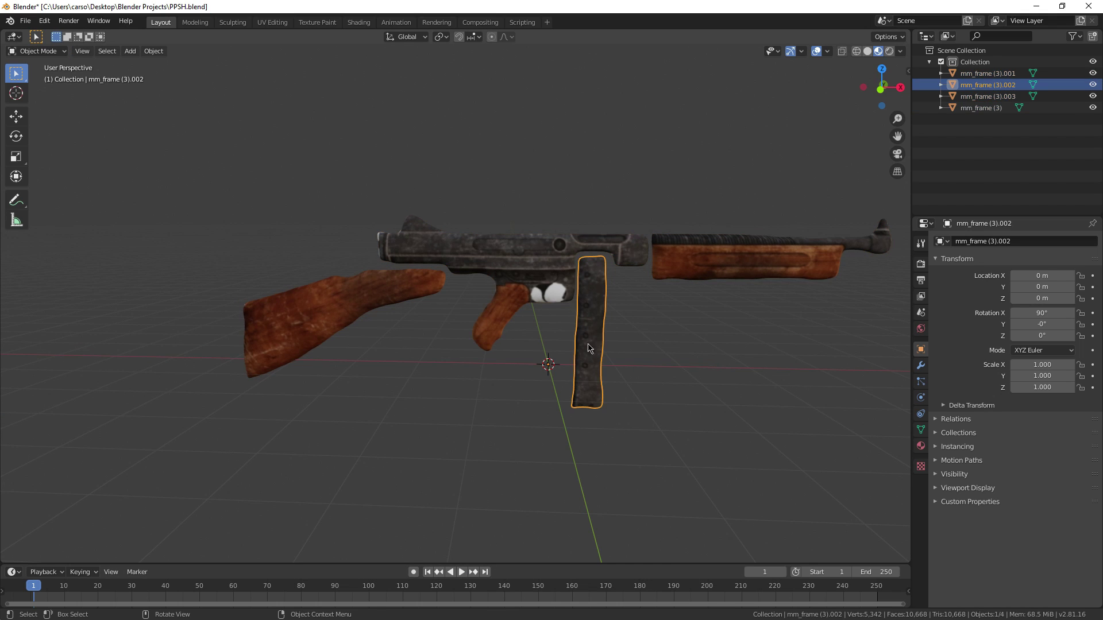
click(534, 265)
click(714, 268)
drag(704, 291, 625, 299)
drag(419, 338, 741, 316)
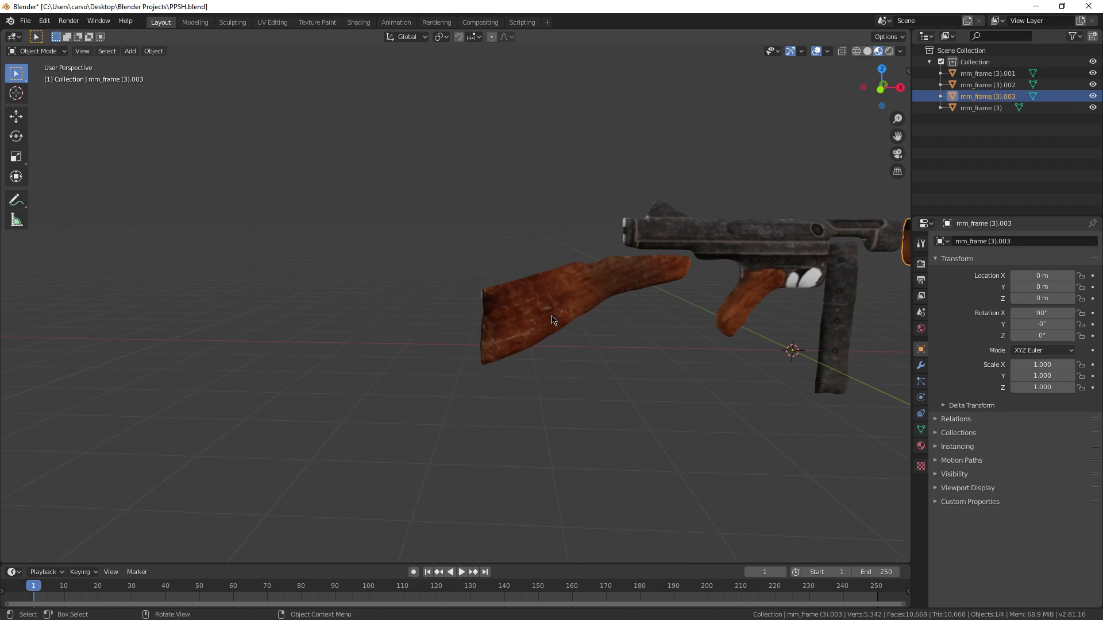
- Select the wooden stock object and open its mesh for editing
click(554, 318)
drag(759, 363, 517, 352)
scroll(630, 326, up, 3)
key(Tab)
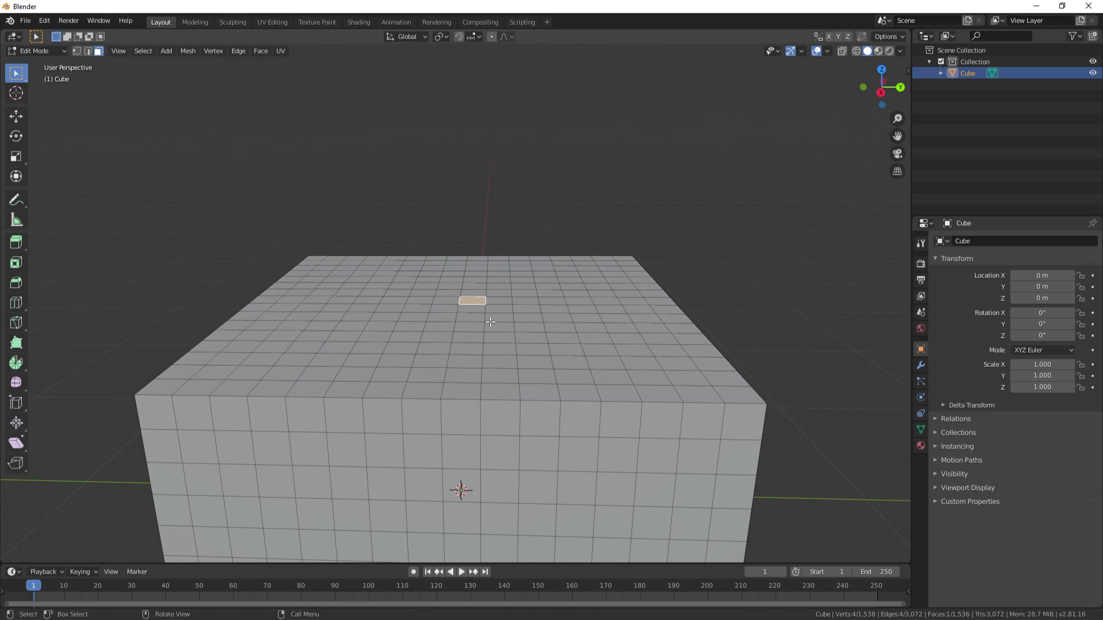
- Enable proportional editing on the subdivided cube and move the selected top face up and down with different influence sizes
key(g)
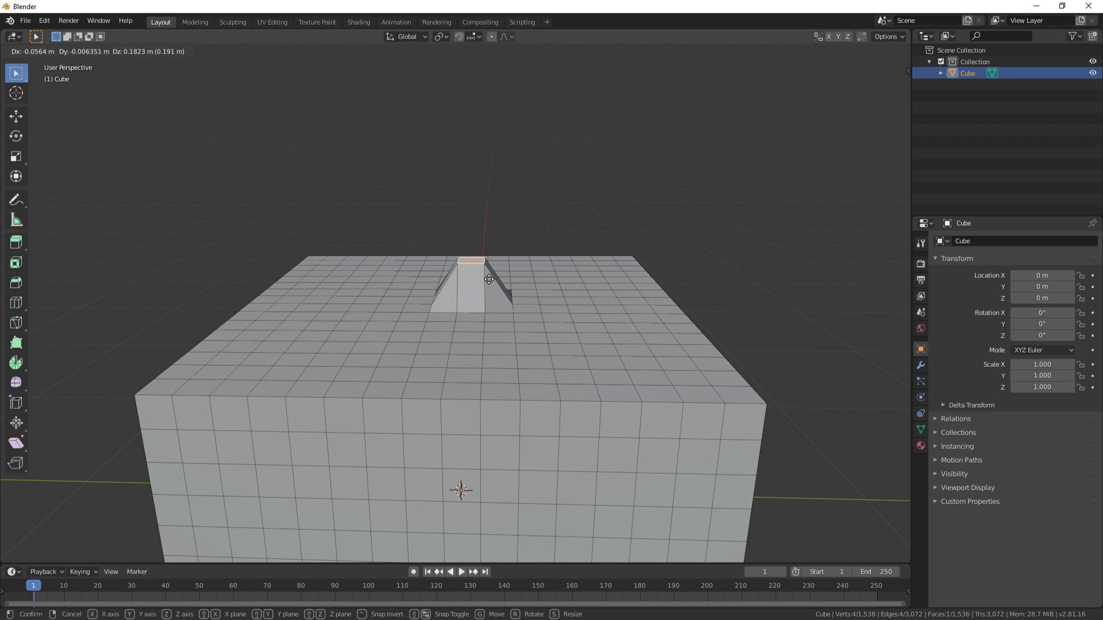
key(Escape)
click(492, 36)
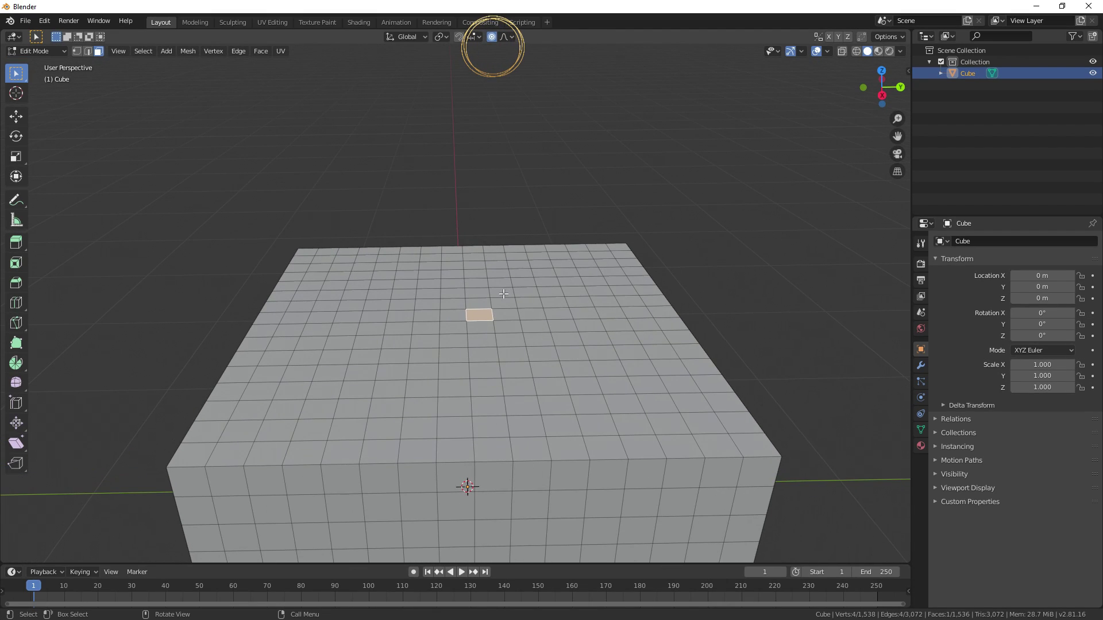
key(g)
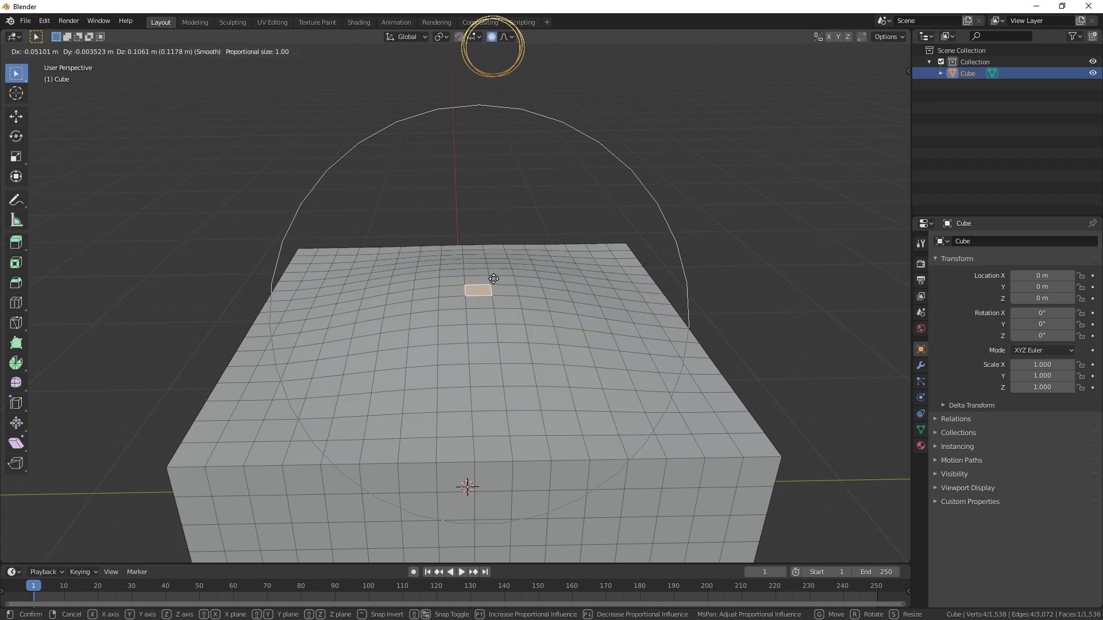
scroll(491, 201, up, 3)
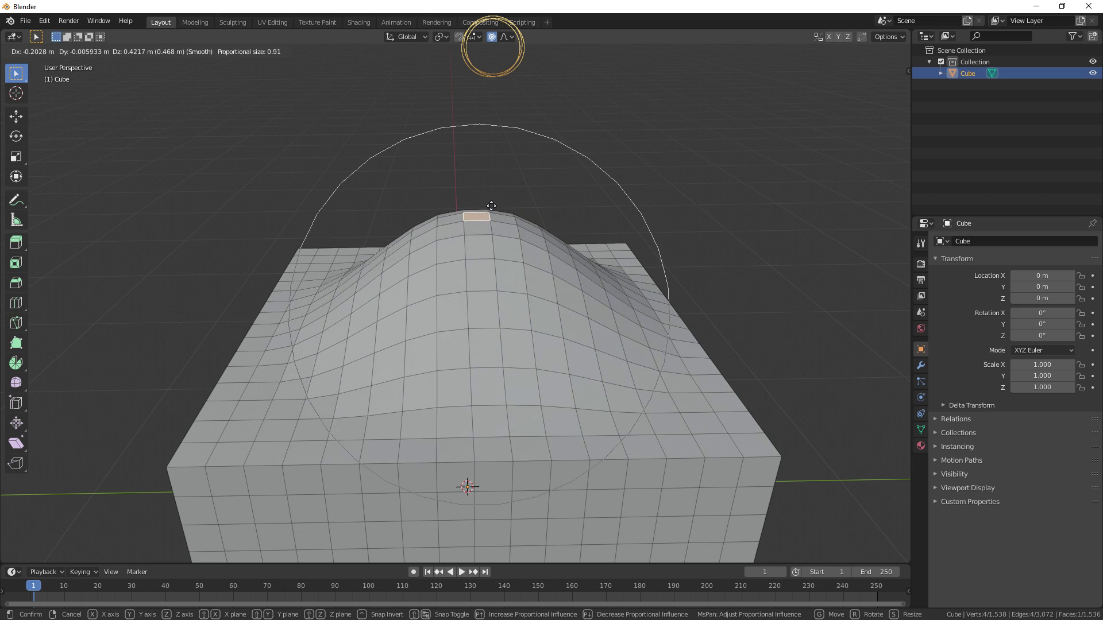
scroll(489, 138, down, 4)
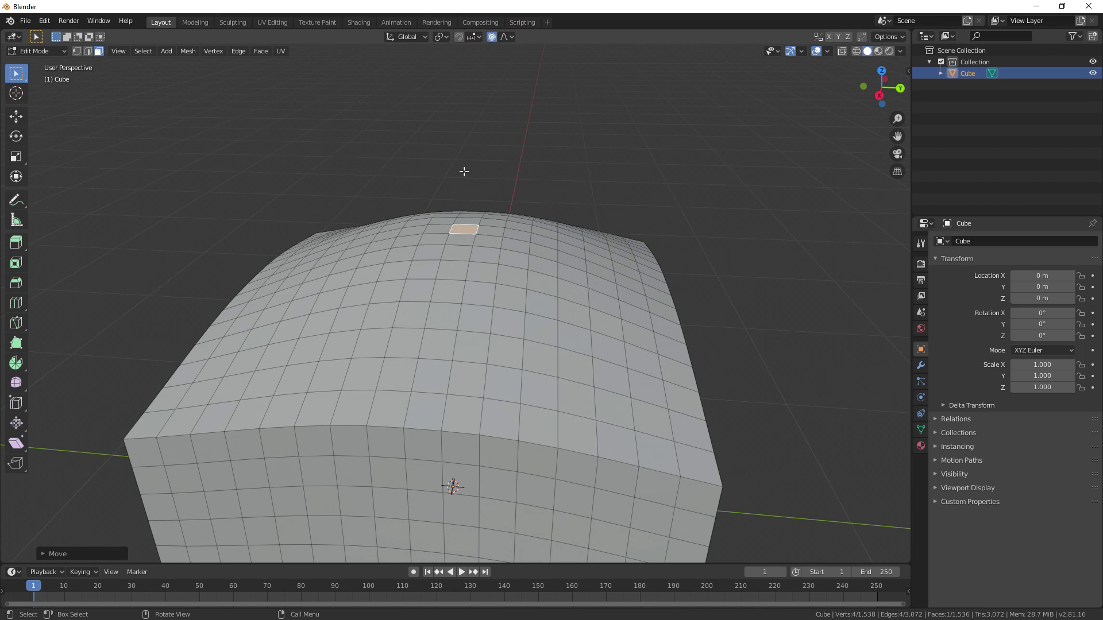
key(g)
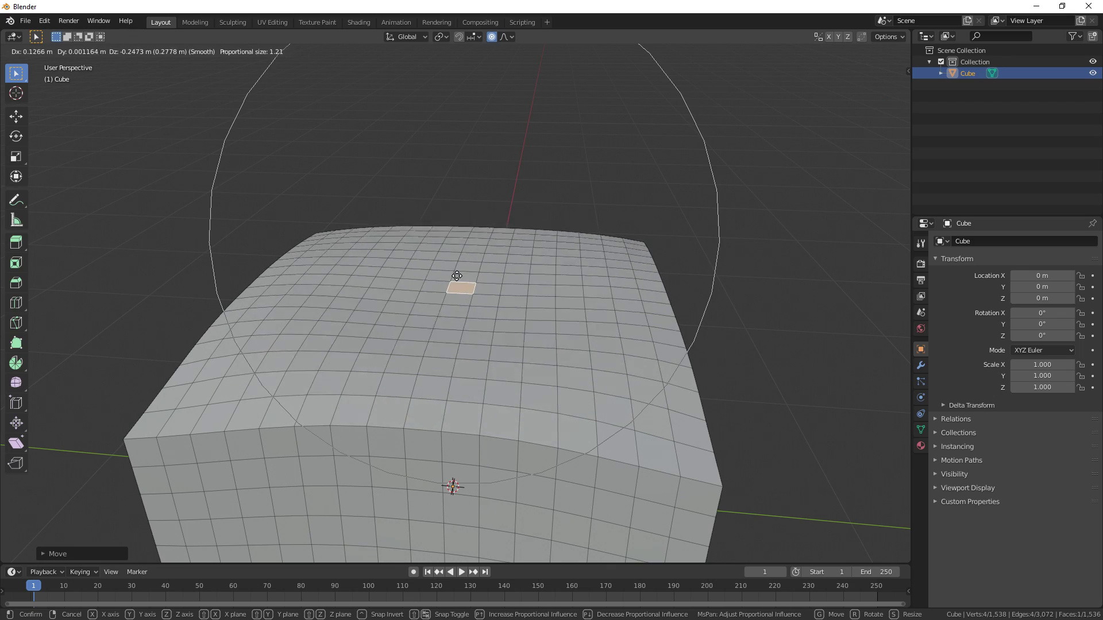
scroll(453, 278, down, 1)
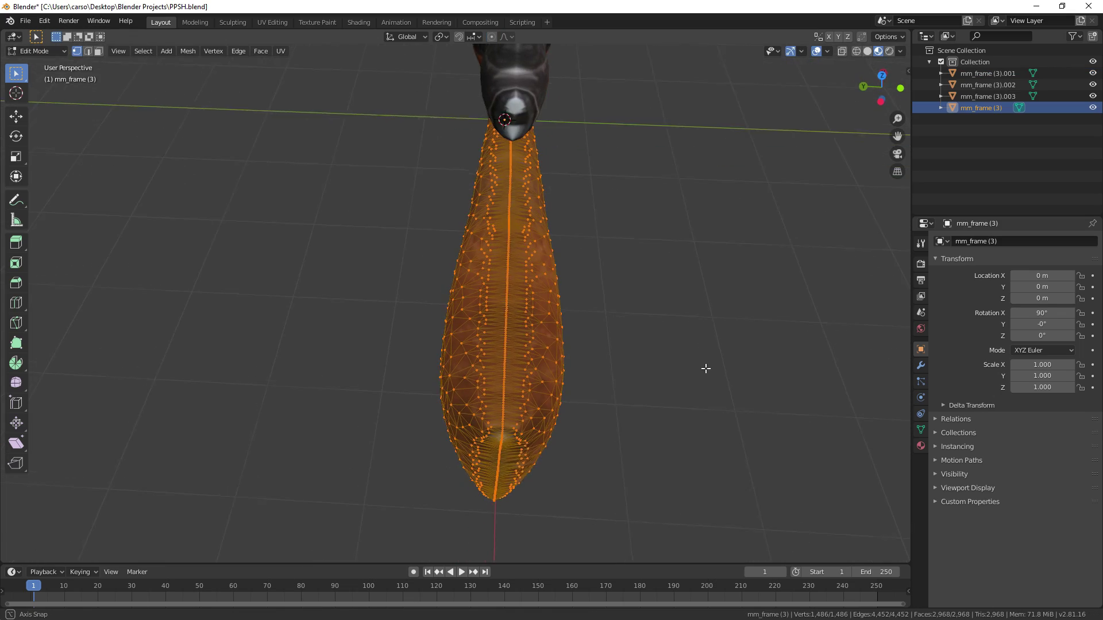
- Narrow the whole stock mesh by scaling it along the global Y axis in two passes, and save the file
key(s)
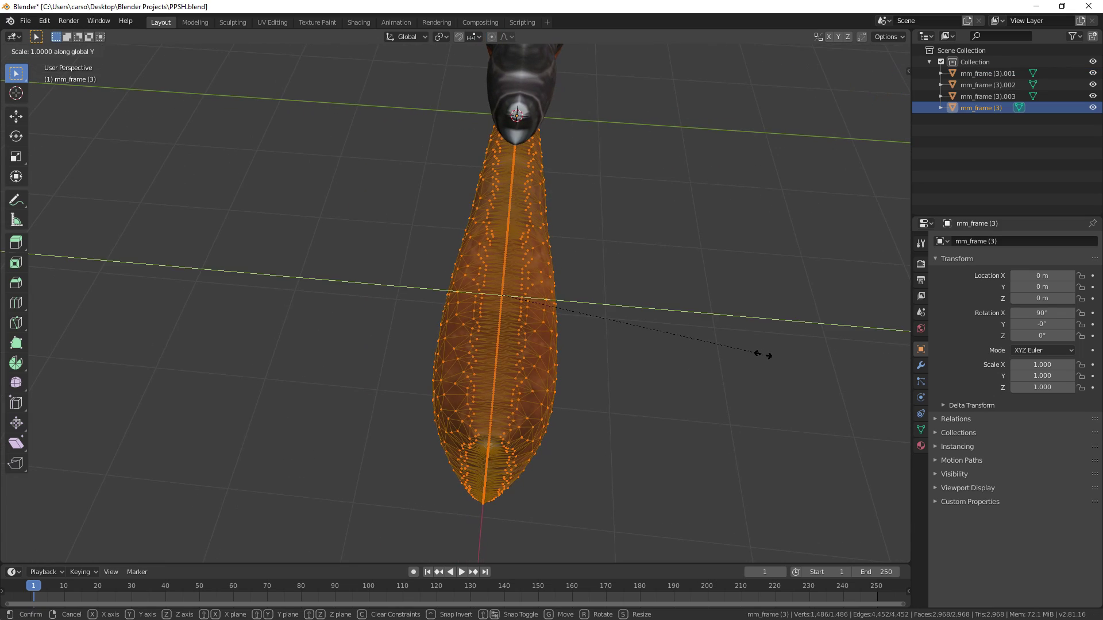
click(680, 344)
drag(432, 237, 601, 274)
key(KP_7)
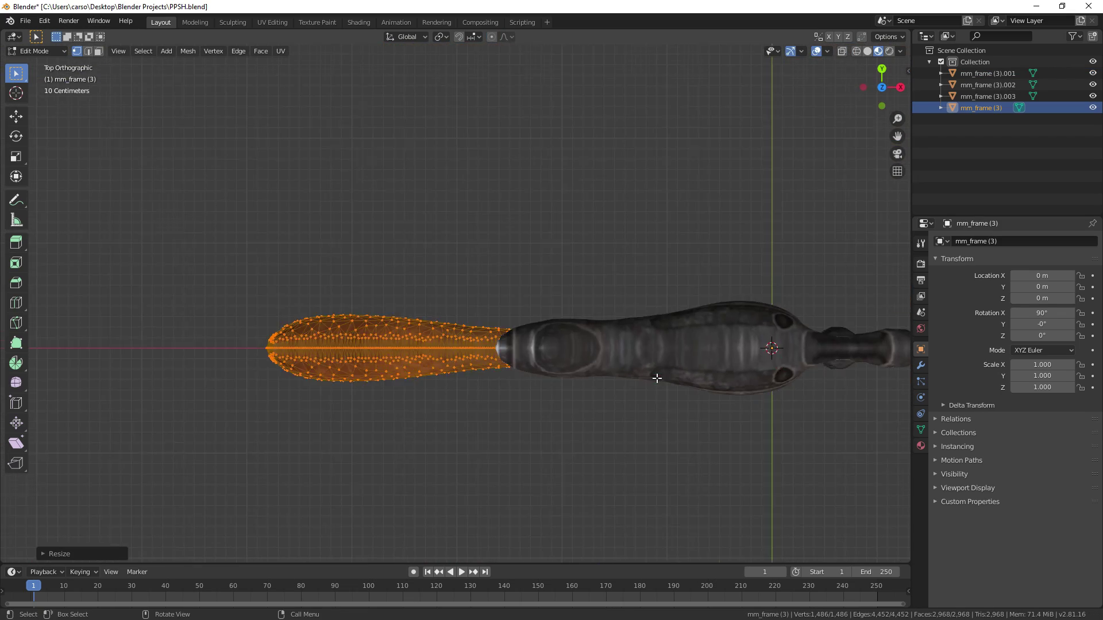
scroll(655, 377, down, 3)
drag(632, 385, 775, 391)
scroll(775, 391, up, 5)
key(s)
key(y)
click(748, 391)
click(749, 391)
key(ctrl+s)
- Select all faces of the stock's rear half through the mesh in front wireframe view, and restore the material preview
drag(632, 413, 750, 306)
key(KP_7)
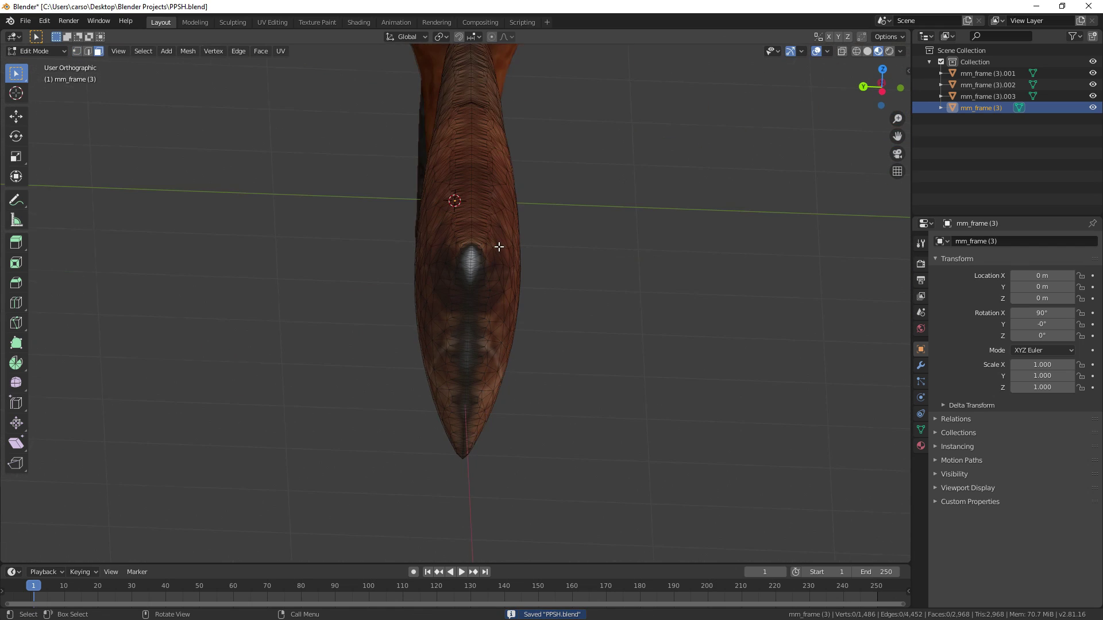
click(855, 52)
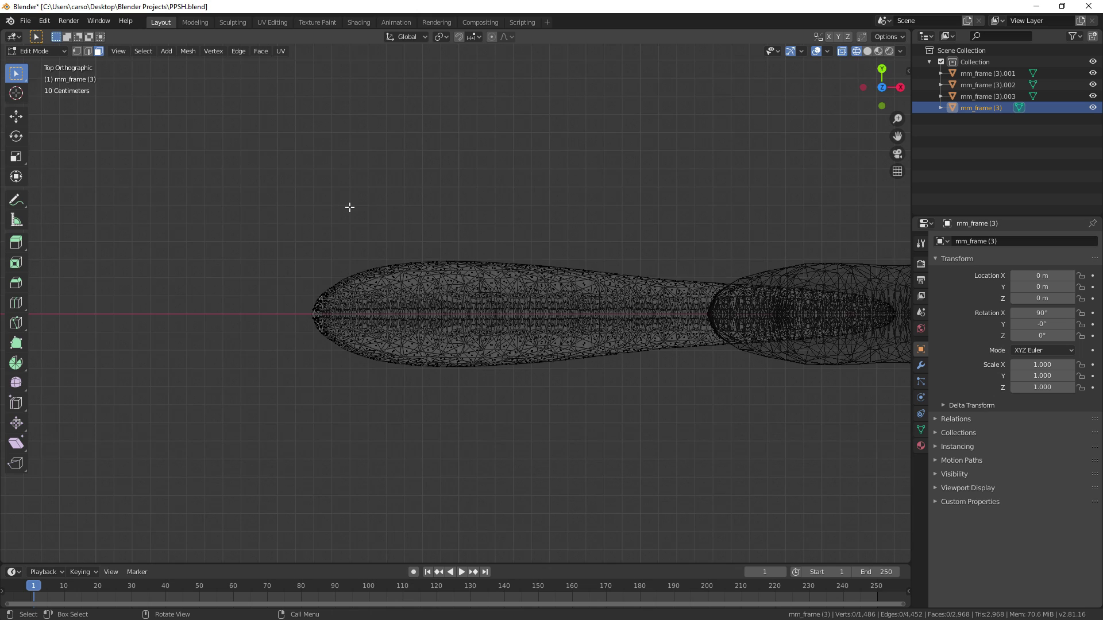
key(KP_1)
drag(176, 117, 555, 481)
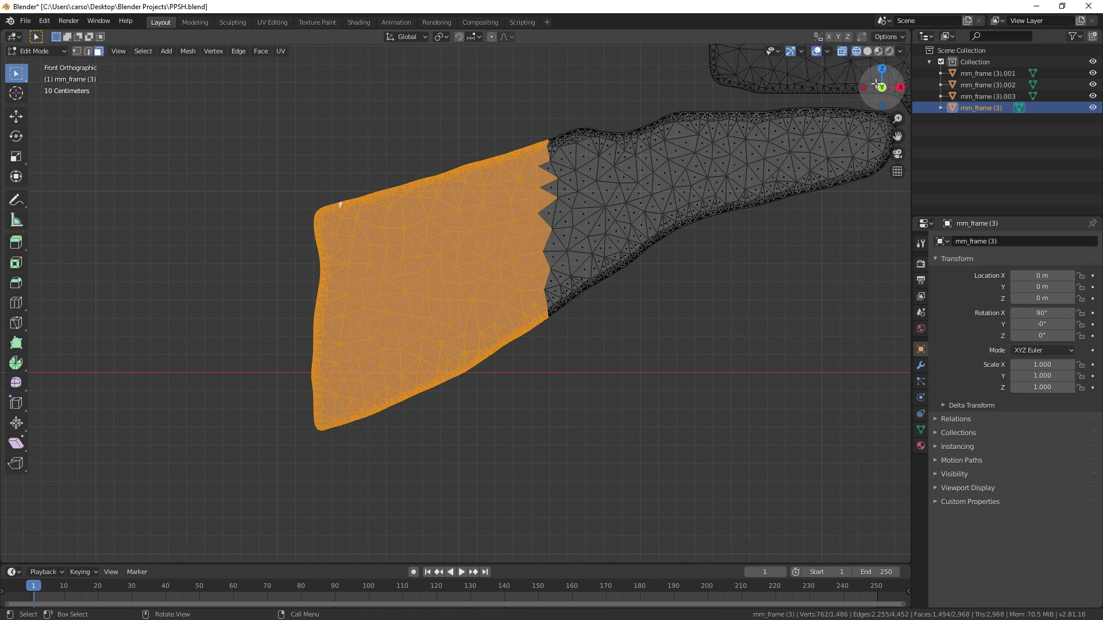
click(882, 52)
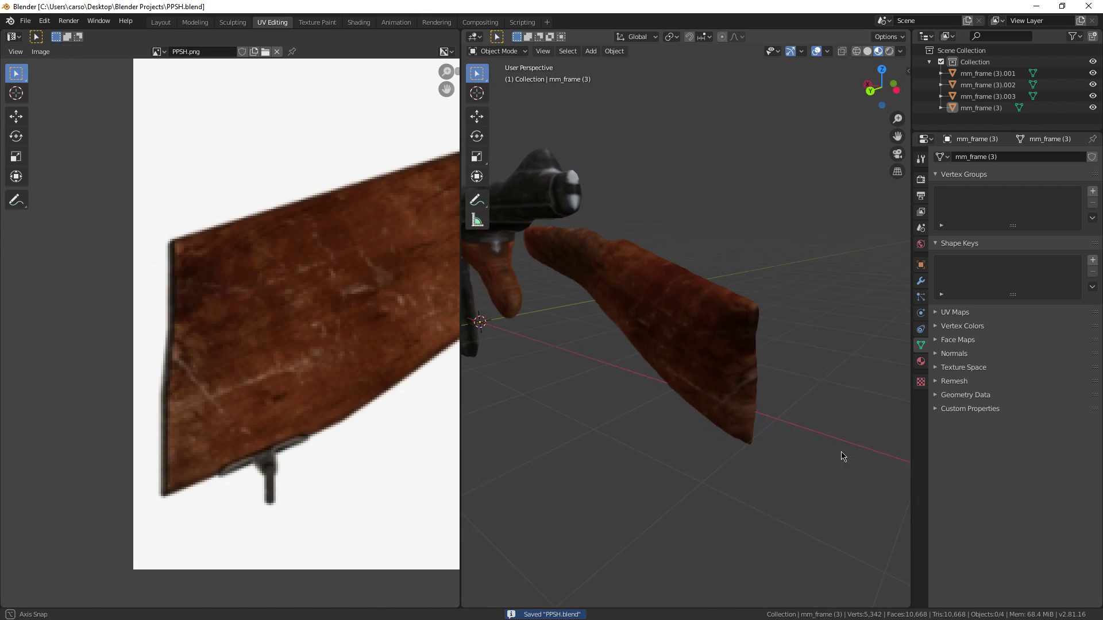
- Scale the selected receiver faces above the trigger along the global Y axis with proportional editing to narrow the receiver
drag(805, 444, 699, 406)
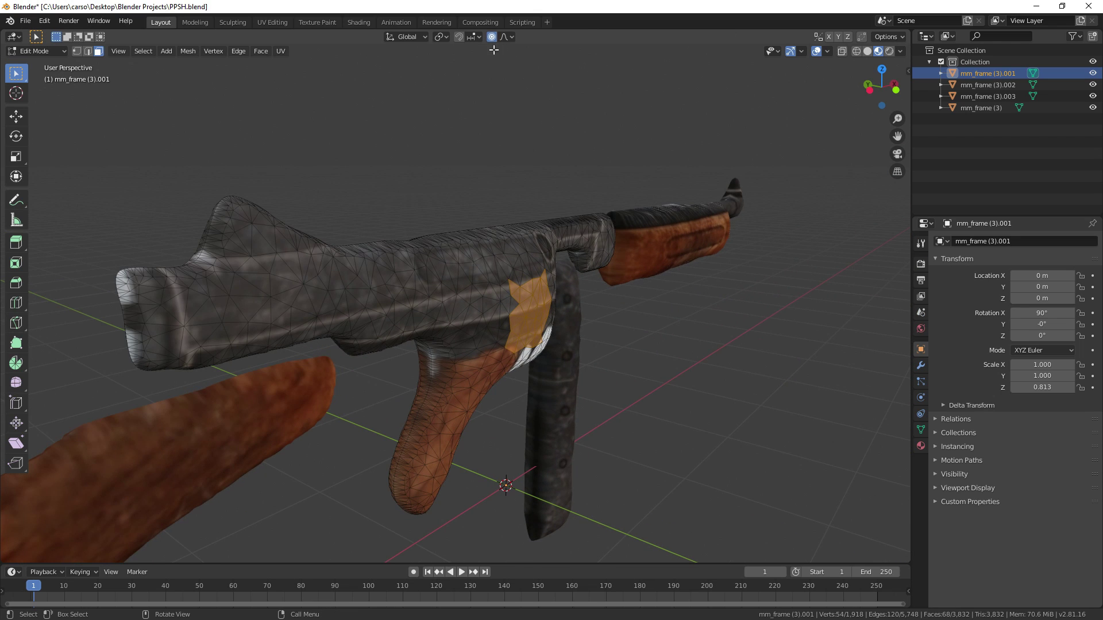
key(s)
key(y)
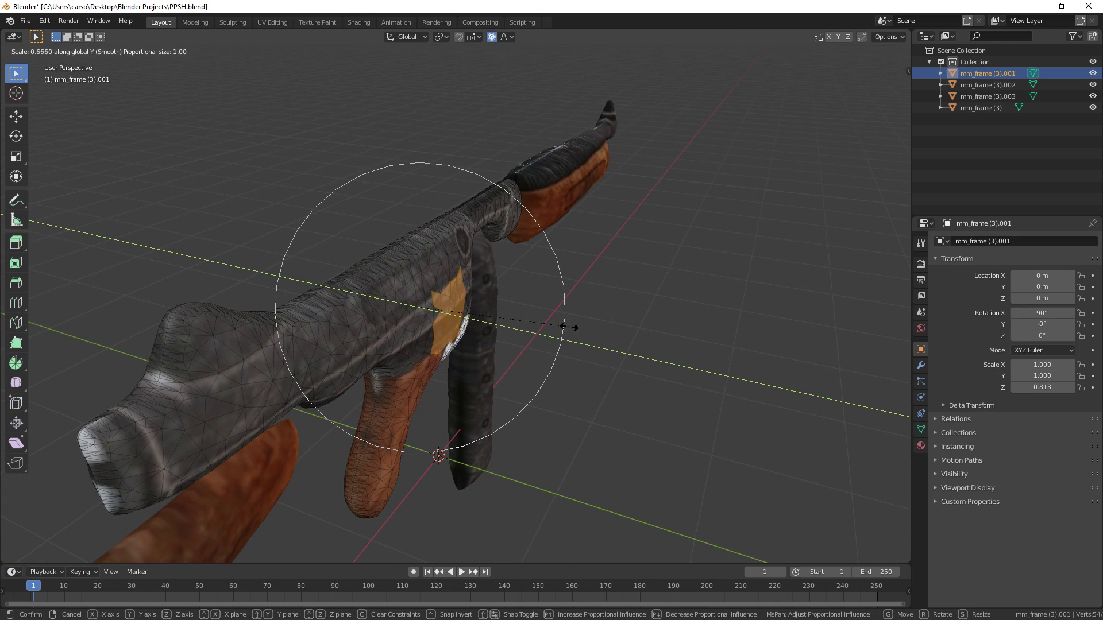
click(534, 328)
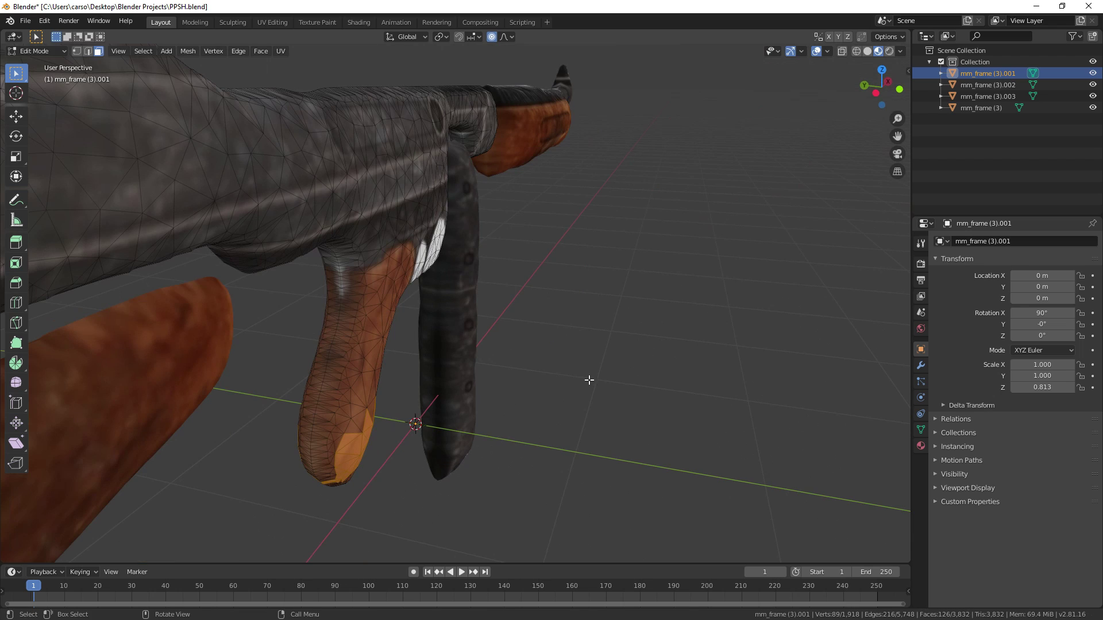
- Widen the lower end of the grip by scaling its selected faces along Y with proportional editing, and save the file
key(s)
key(y)
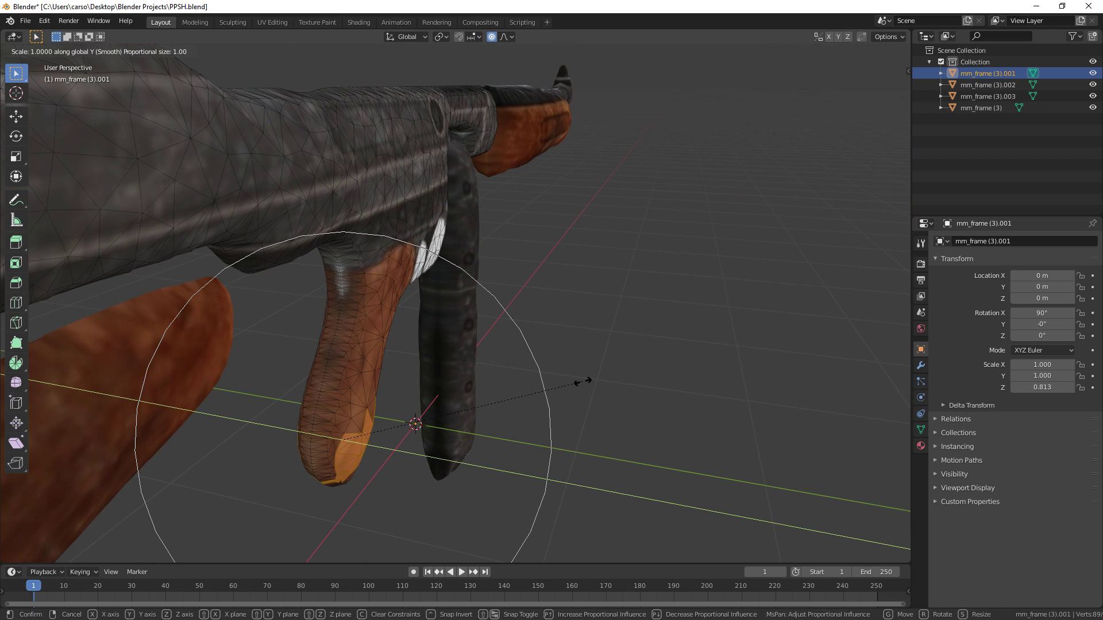
click(699, 358)
key(Tab)
click(694, 383)
key(ctrl+s)
- Reopen the receiver mesh and shift the grip section's UVs slightly over the grip in PPSH.png using proportional editing
drag(694, 384, 580, 353)
click(364, 277)
key(Tab)
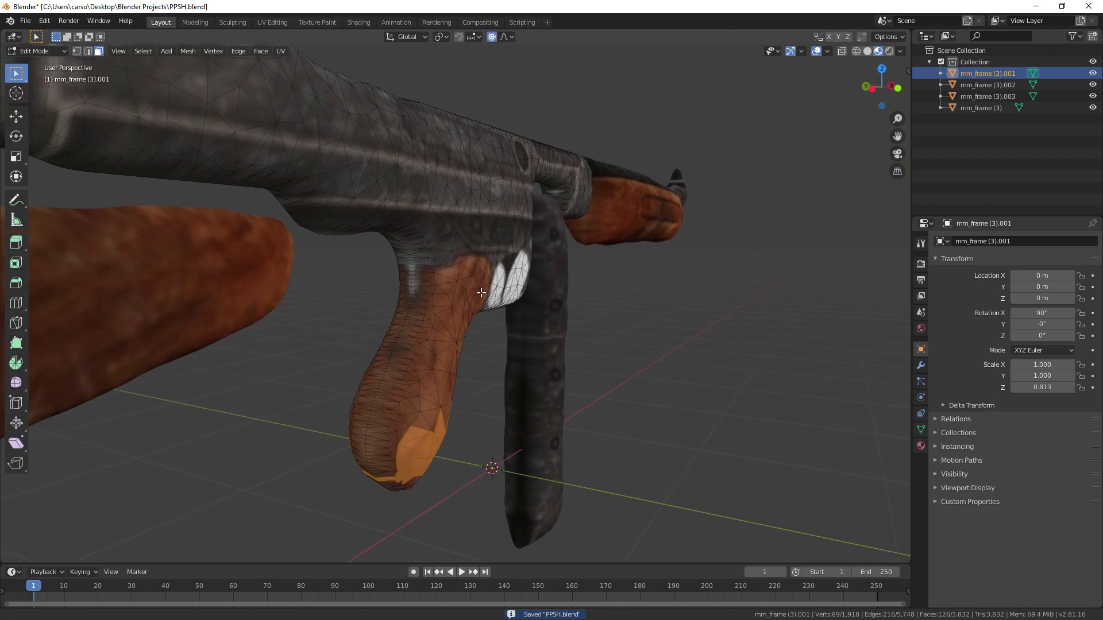
scroll(308, 457, up, 3)
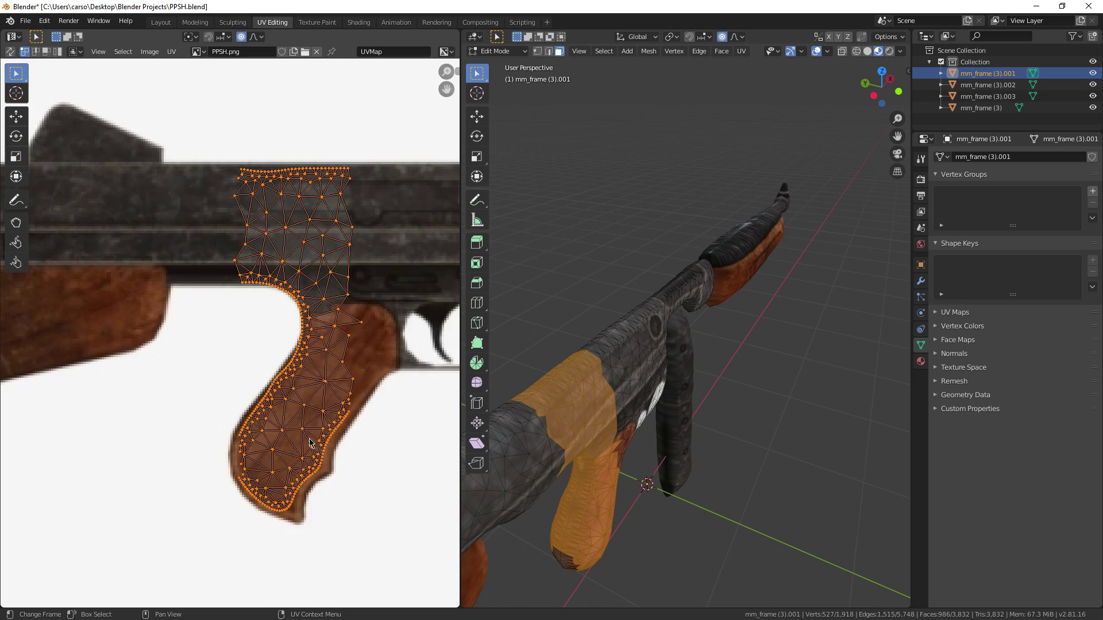
scroll(308, 457, down, 1)
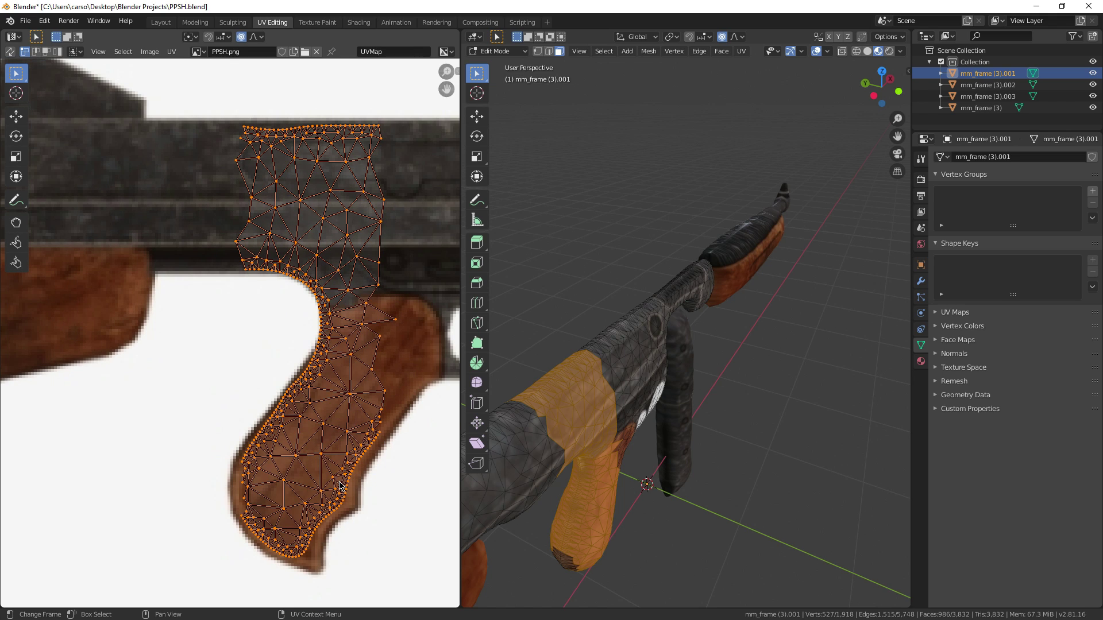
key(g)
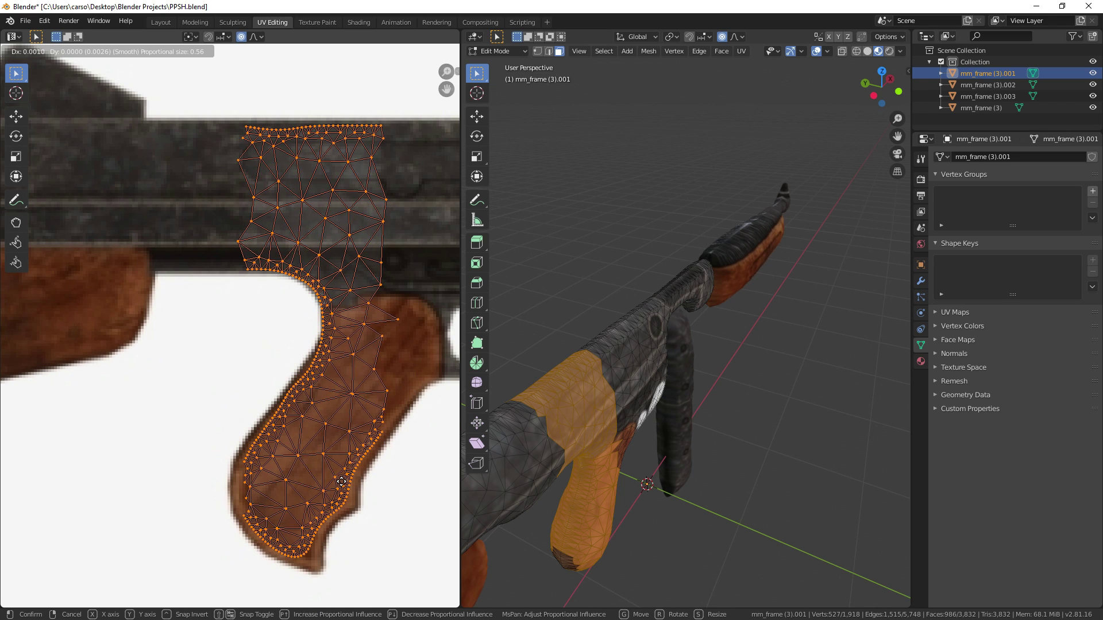
click(344, 486)
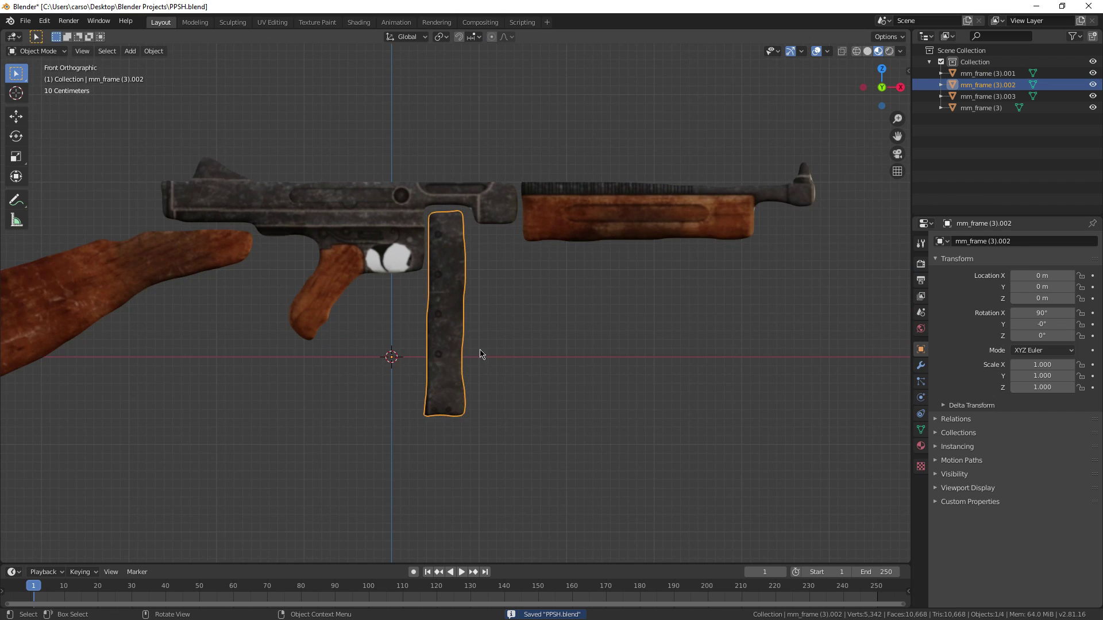
- Select the faces at the magazine's lower end through the mesh and scale them along global Z with proportional editing
scroll(483, 362, up, 4)
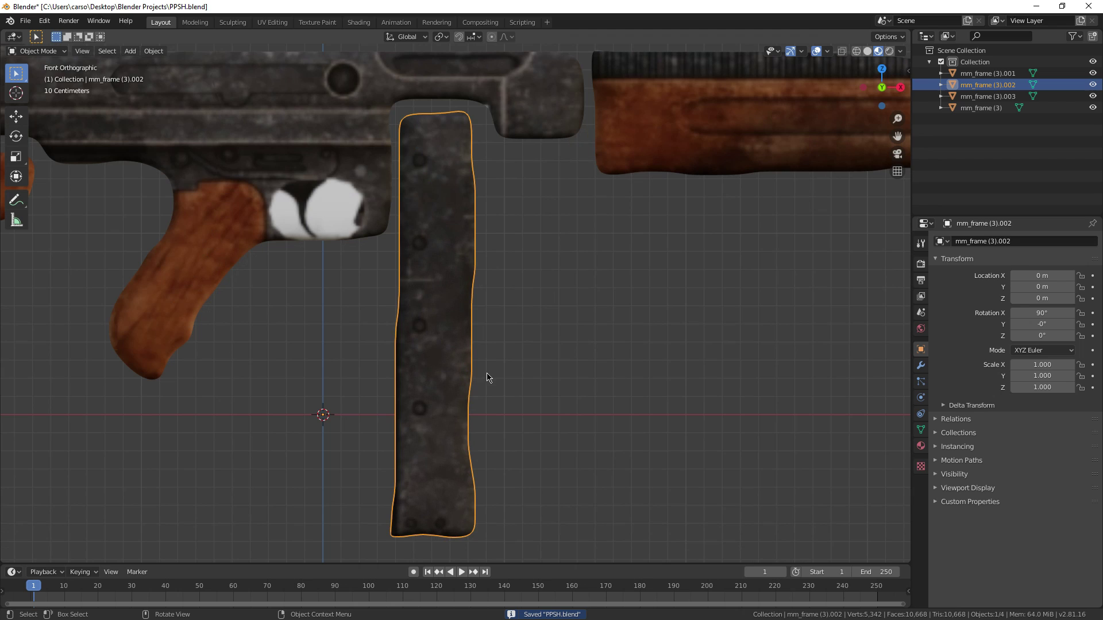
key(Tab)
drag(495, 441, 499, 207)
scroll(466, 311, up, 4)
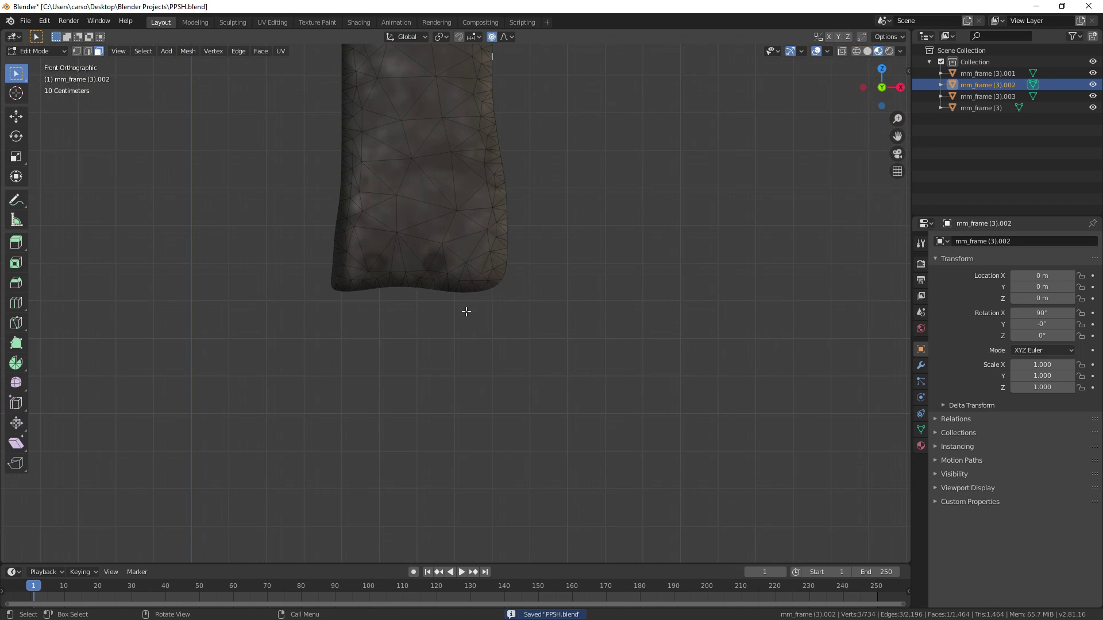
click(858, 52)
drag(319, 235, 512, 370)
key(s)
key(z)
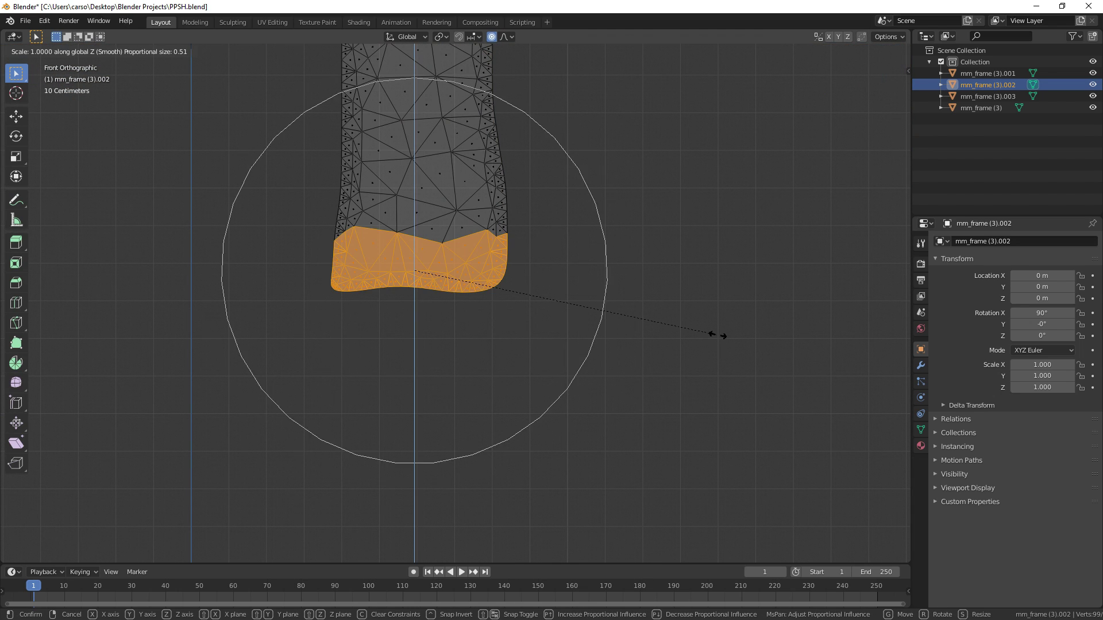
scroll(719, 335, up, 2)
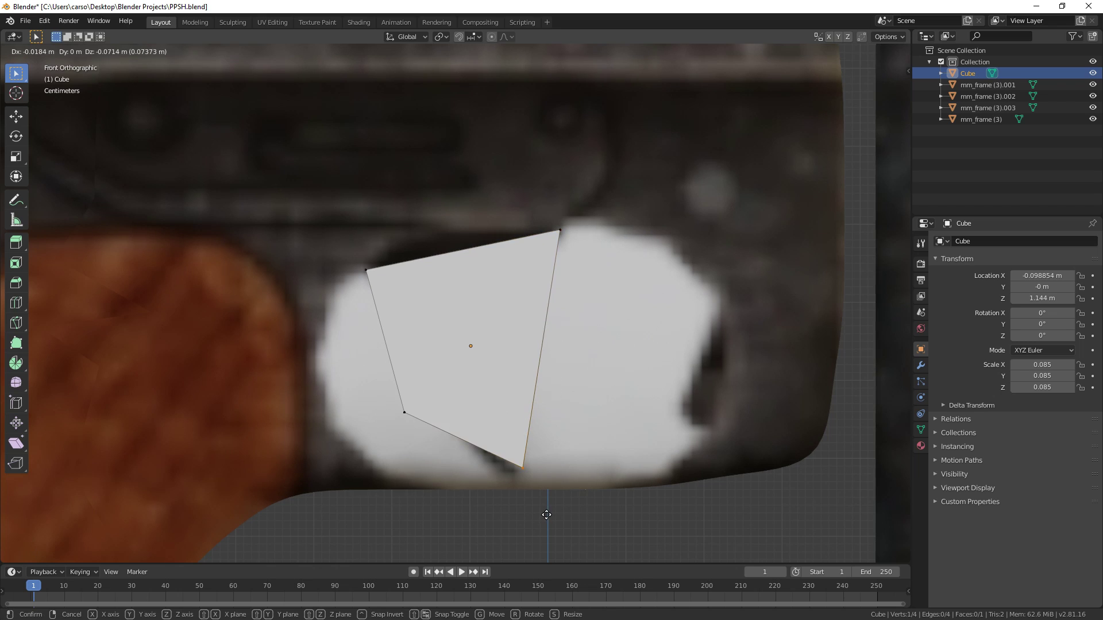
- Move the trigger plane's two lower vertices together at the tip of the pictured trigger
click(547, 517)
click(415, 424)
key(g)
click(551, 515)
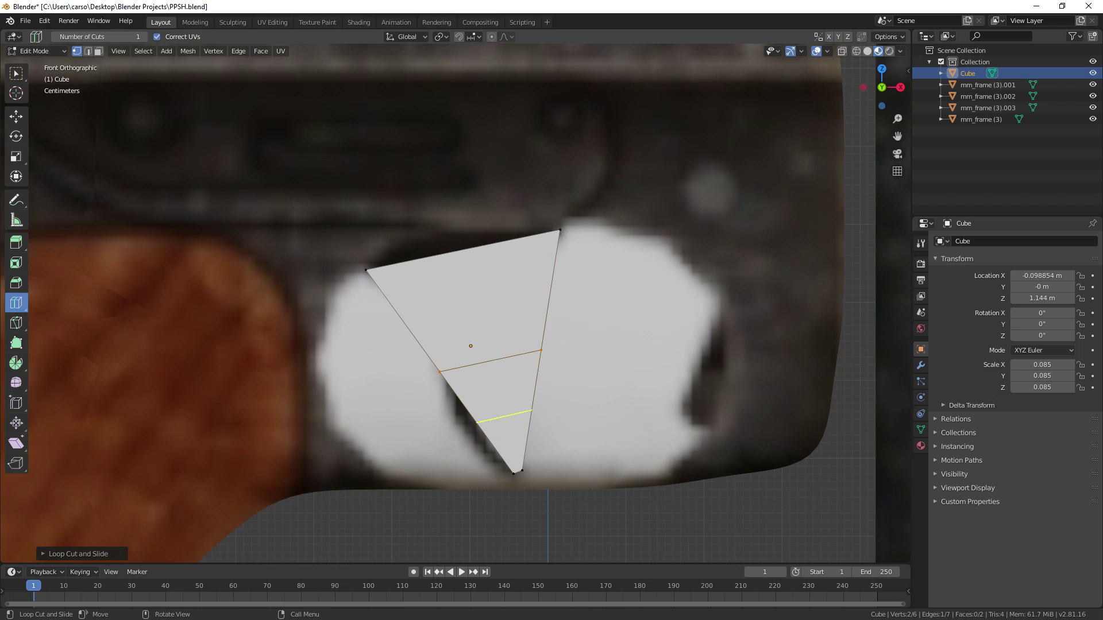
- Move the vertices along the subdivided plane's rear edge to follow the curve of the pictured trigger
key(g)
click(430, 321)
drag(420, 343, 496, 440)
key(g)
click(468, 361)
key(g)
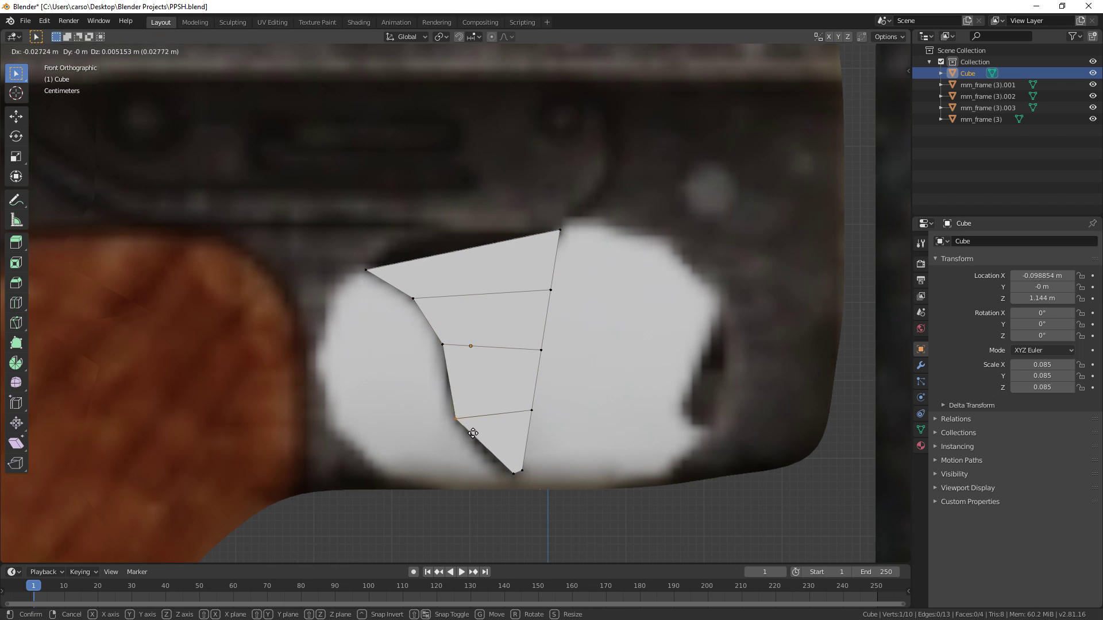
key(Escape)
key(ctrl+z)
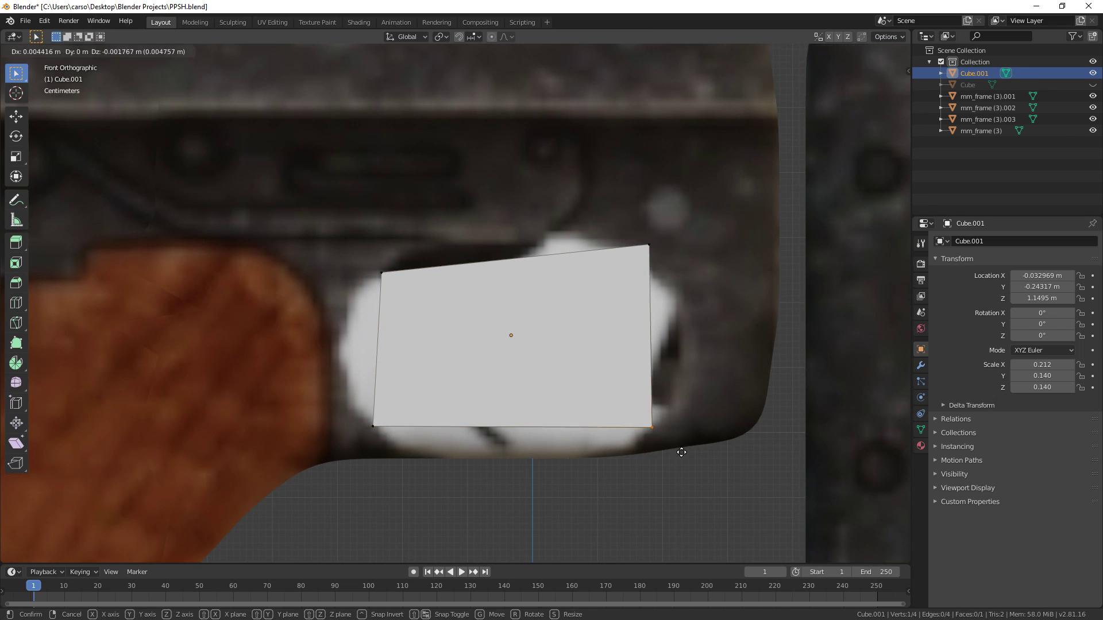
- Move the corner and edge vertices of Cube.001 to match the rounded outline of the trigger-guard opening
click(717, 374)
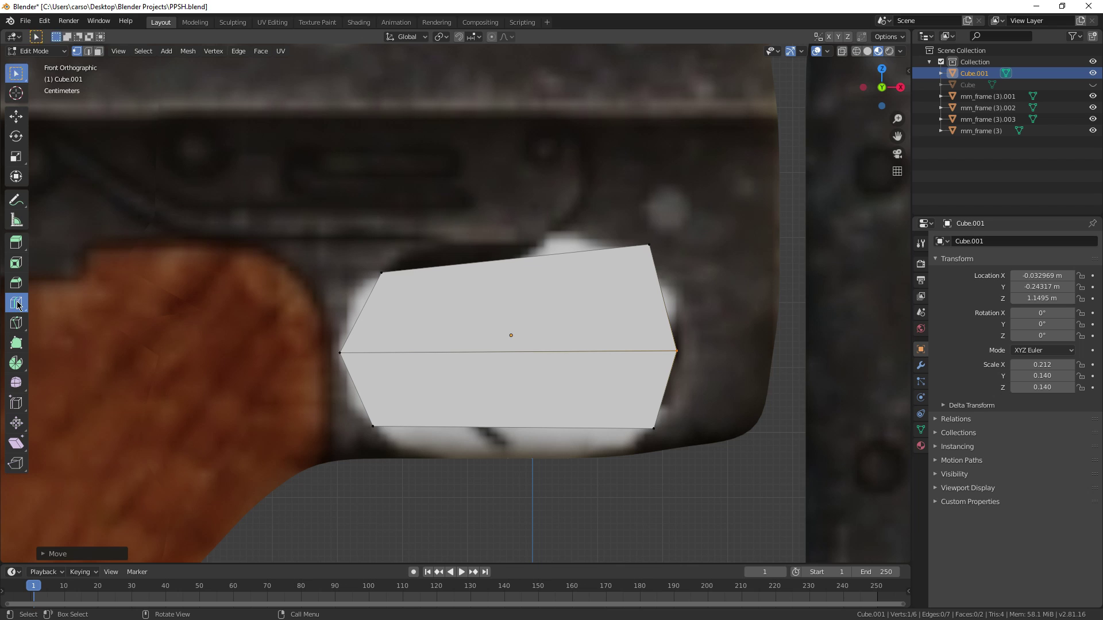
click(649, 244)
key(g)
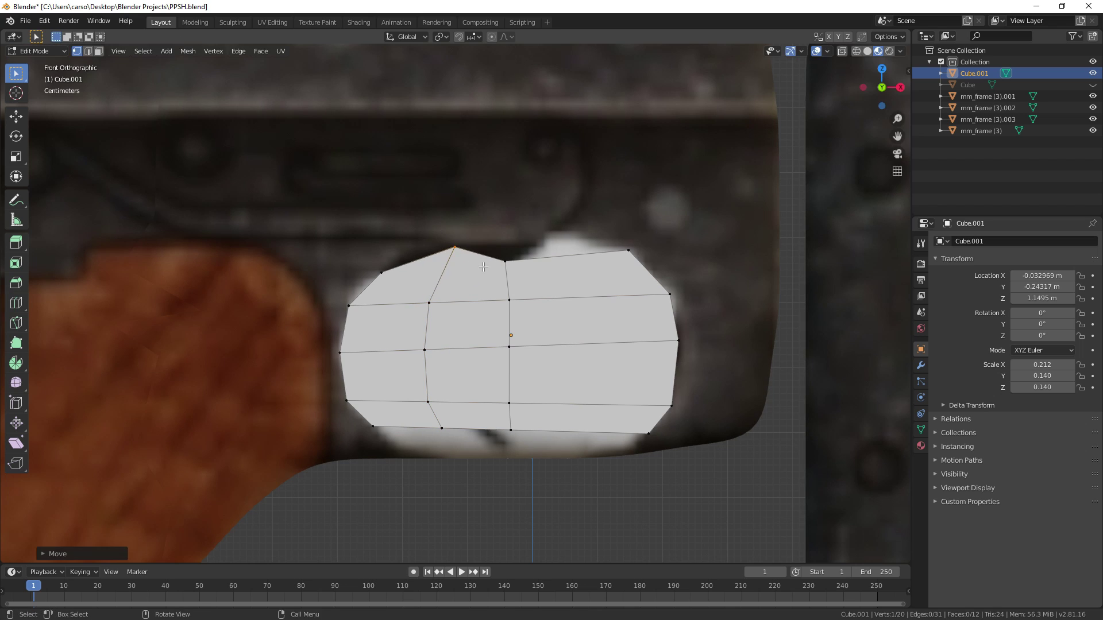
click(503, 263)
key(g)
click(544, 236)
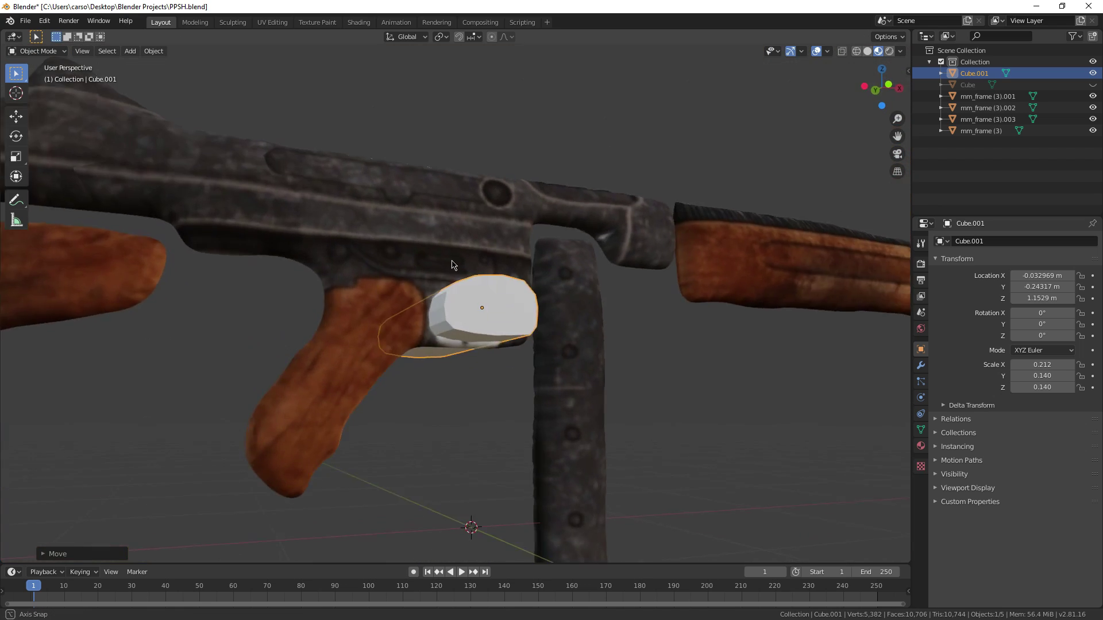
- Cut the trigger-guard opening into the receiver with an applied Boolean Difference using Cube.001, and delete the cutter
click(988, 96)
click(921, 366)
click(1014, 241)
click(885, 293)
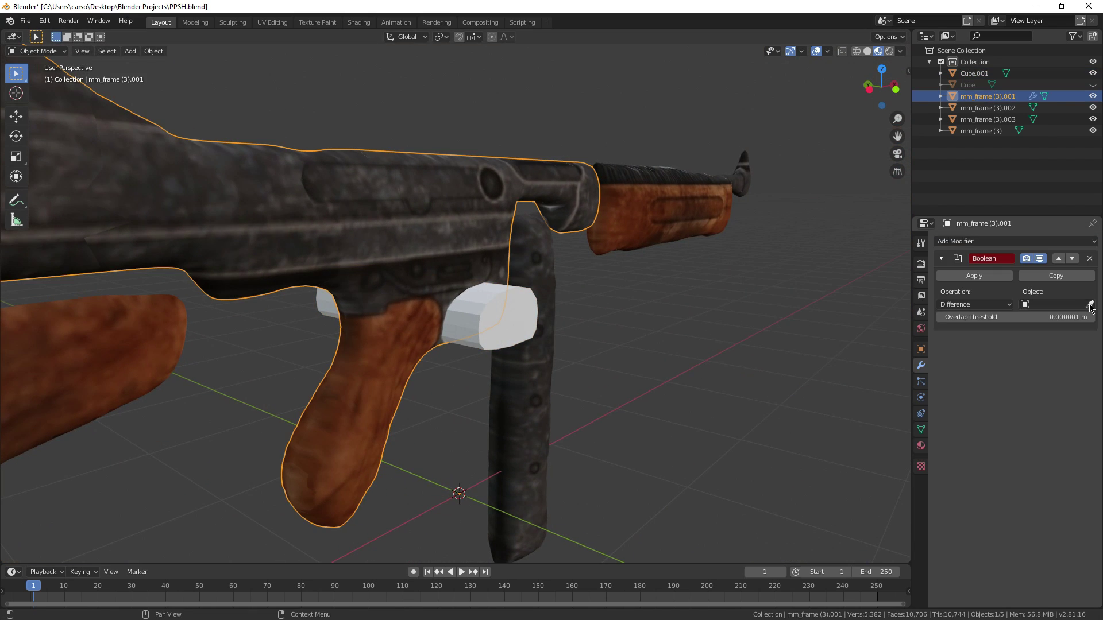
click(974, 275)
click(504, 335)
key(Delete)
drag(504, 335, 549, 333)
- Open the receiver mesh in face mode and select the inner wall faces of the cut trigger-guard opening
click(500, 313)
key(Tab)
key(3)
click(424, 272)
drag(477, 271, 562, 312)
drag(561, 312, 600, 349)
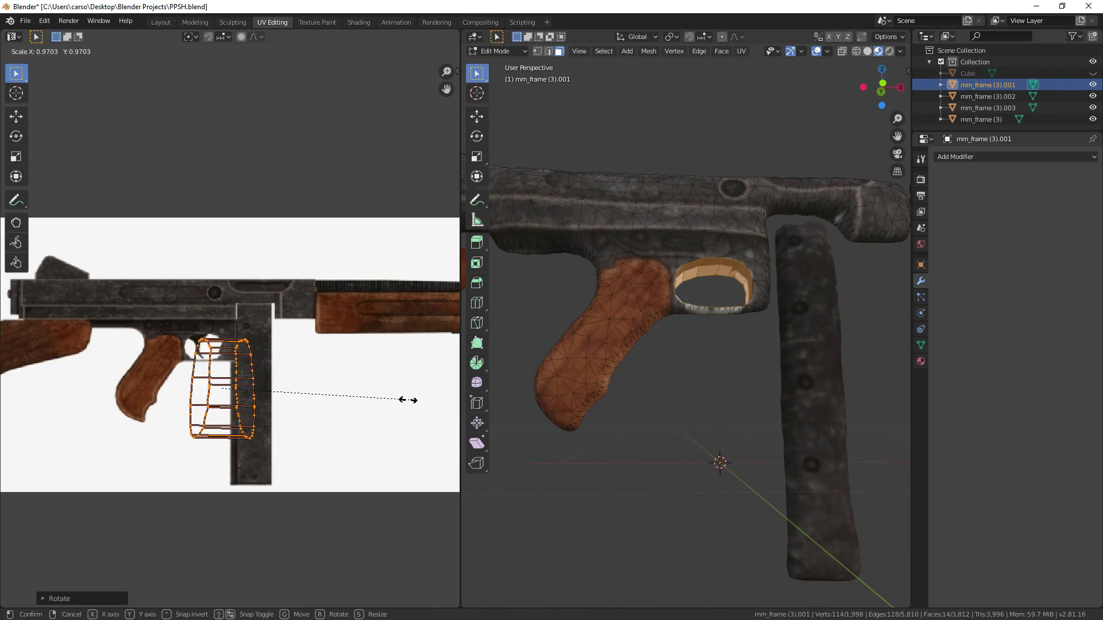
- Fit the opening's UVs onto the magazine area of PPSH.png, and scale the selected trigger-guard vertices along Y by about 1.18
click(339, 399)
key(g)
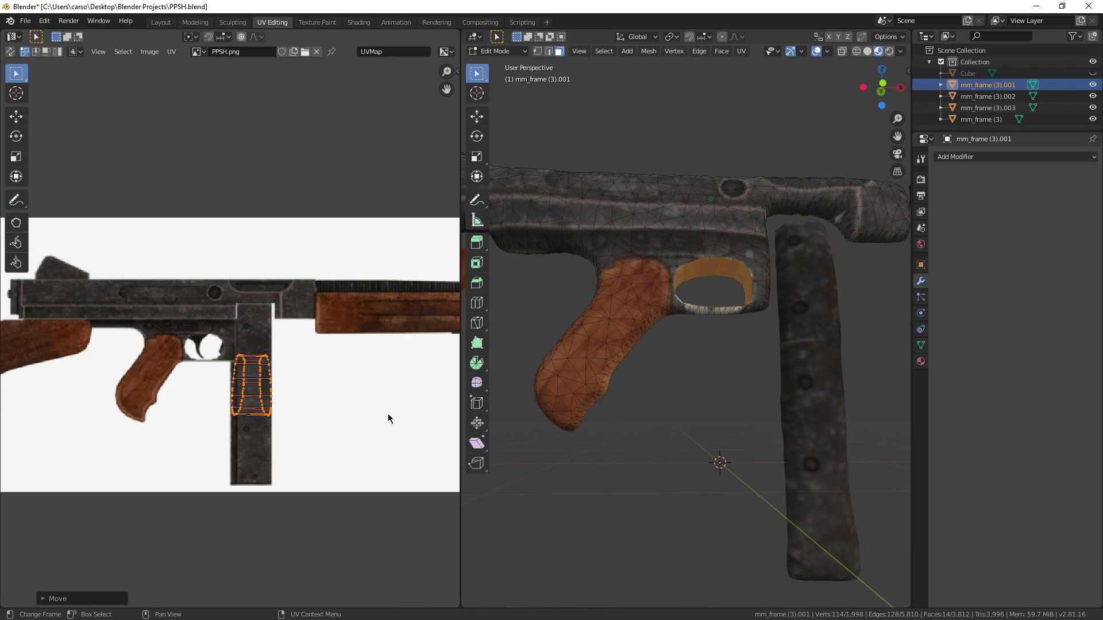
click(377, 413)
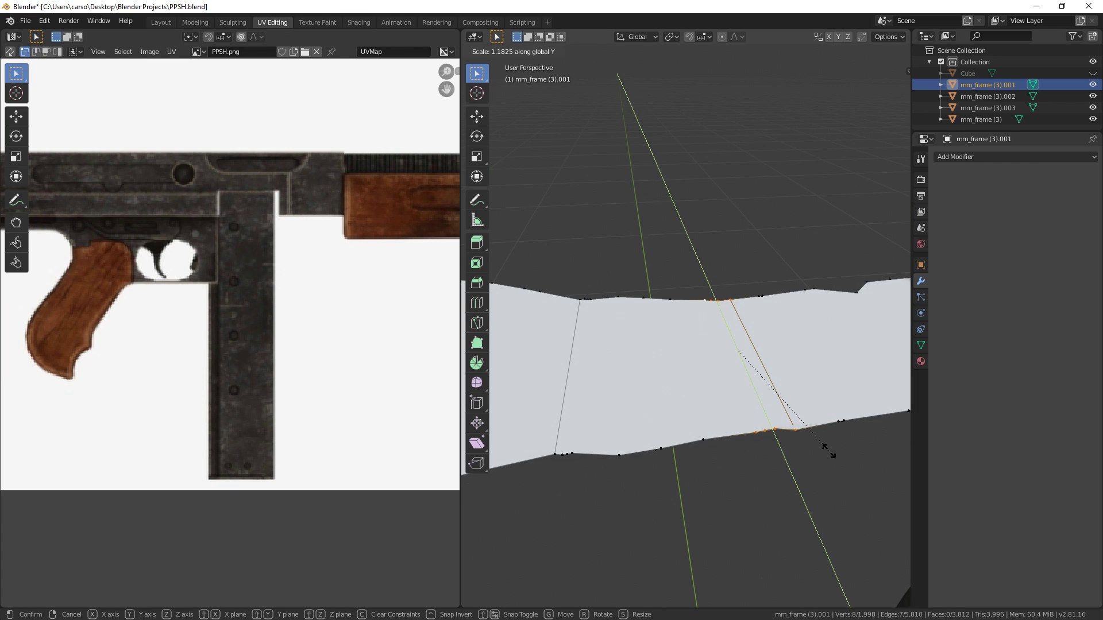
click(827, 450)
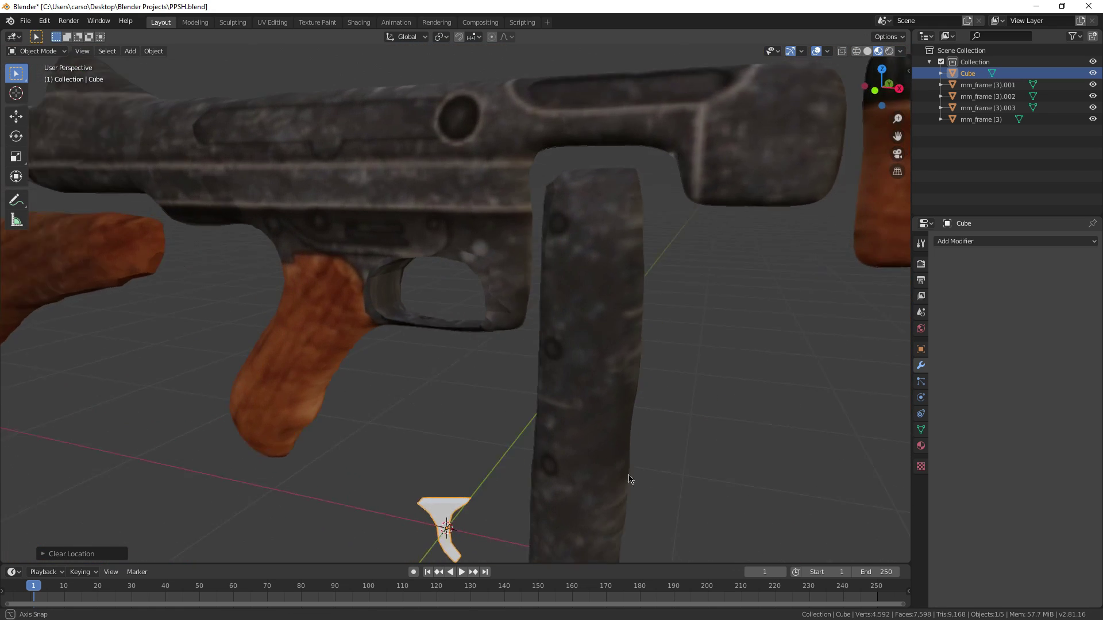
- Raise the trigger along global Z into the trigger-guard opening and start rotating it
key(g)
key(z)
click(660, 212)
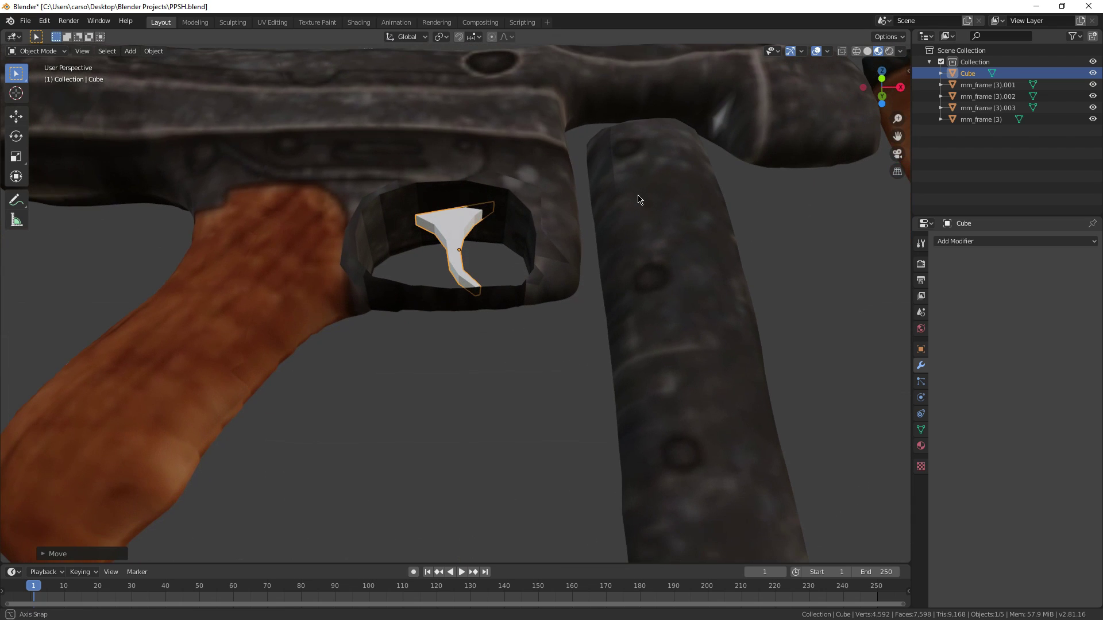
key(g)
key(z)
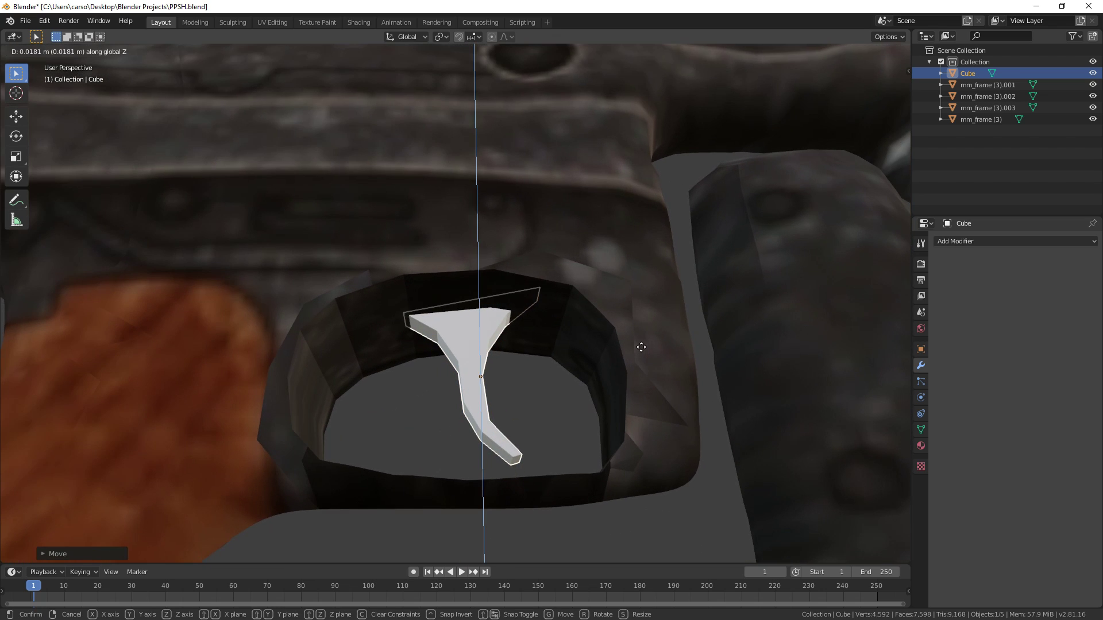
key(r)
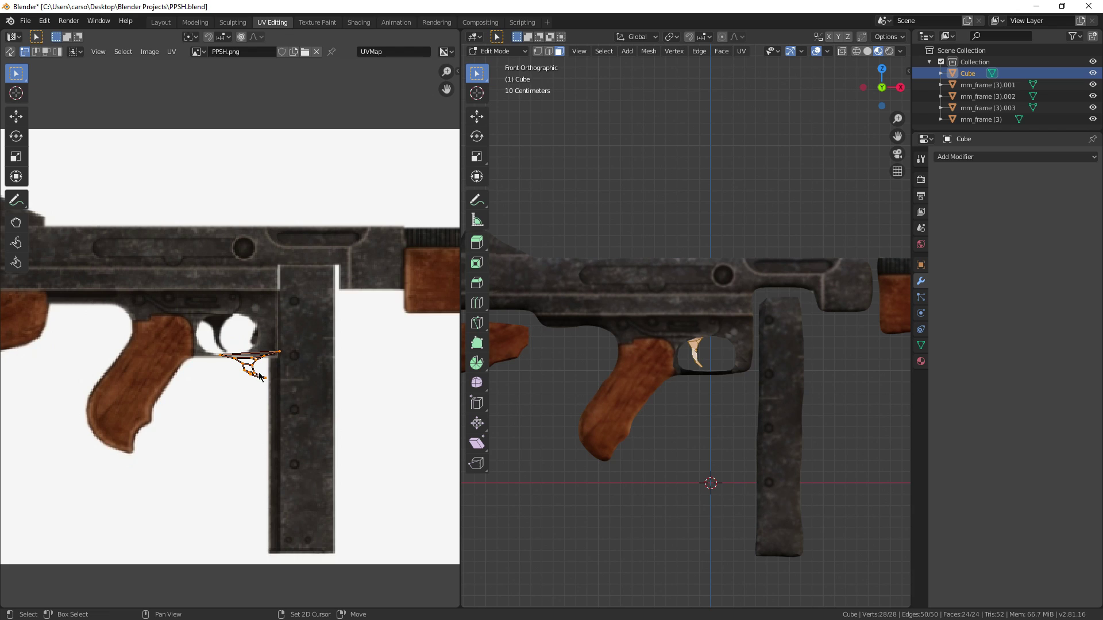
- Move the trigger's UVs onto the dark metal of the magazine in PPSH.png, leave mesh editing and save the file
scroll(260, 377, up, 2)
key(g)
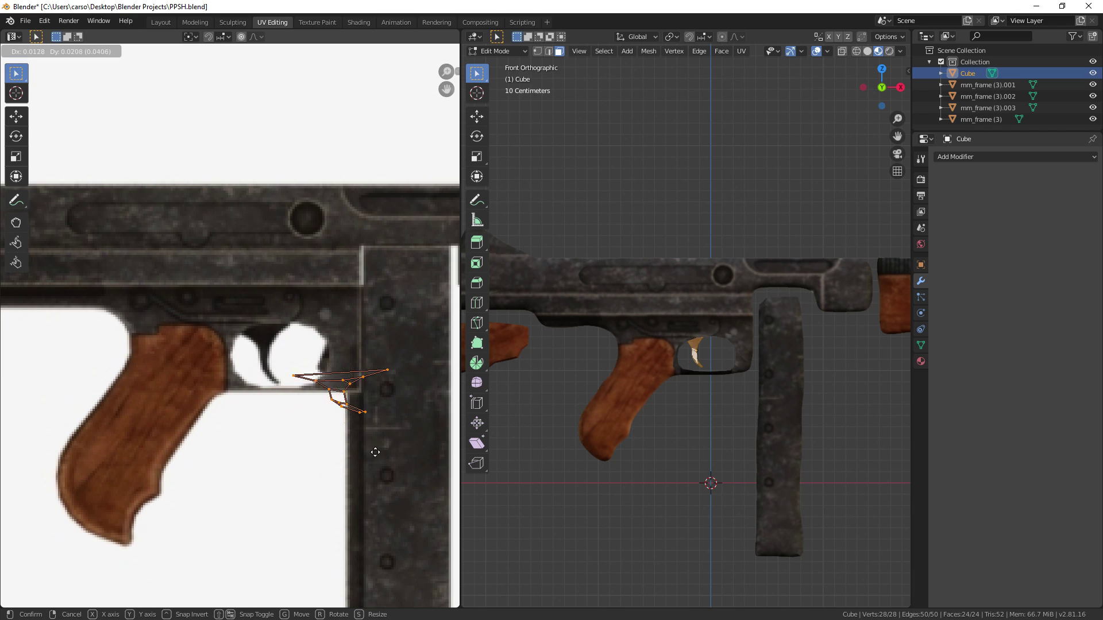
click(418, 417)
key(Tab)
click(630, 502)
key(ctrl+s)
drag(631, 502, 743, 465)
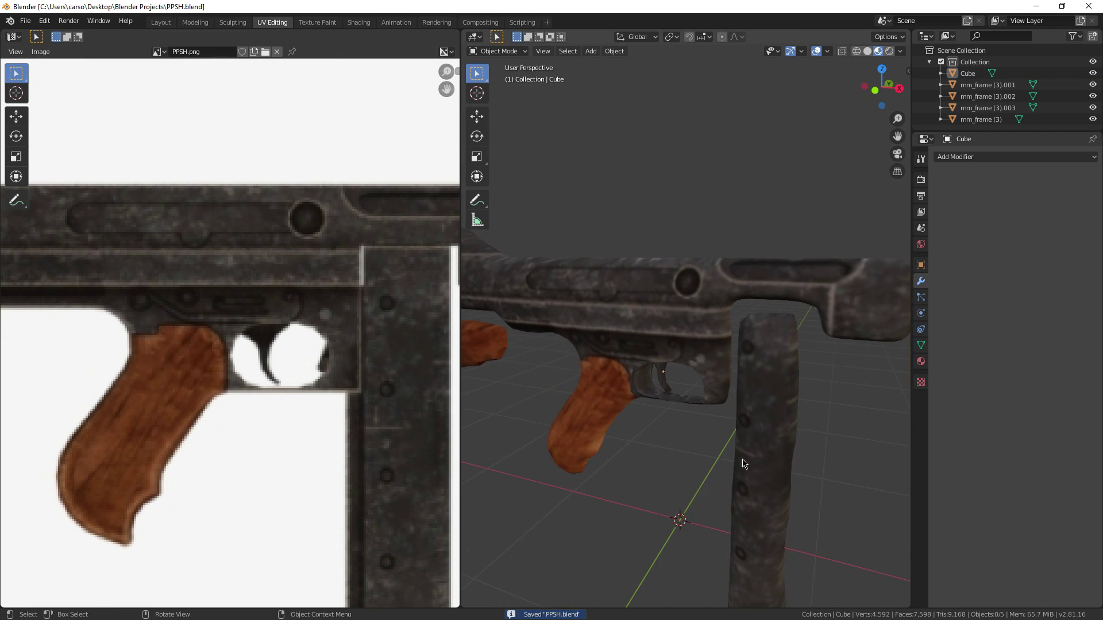
scroll(747, 464, down, 4)
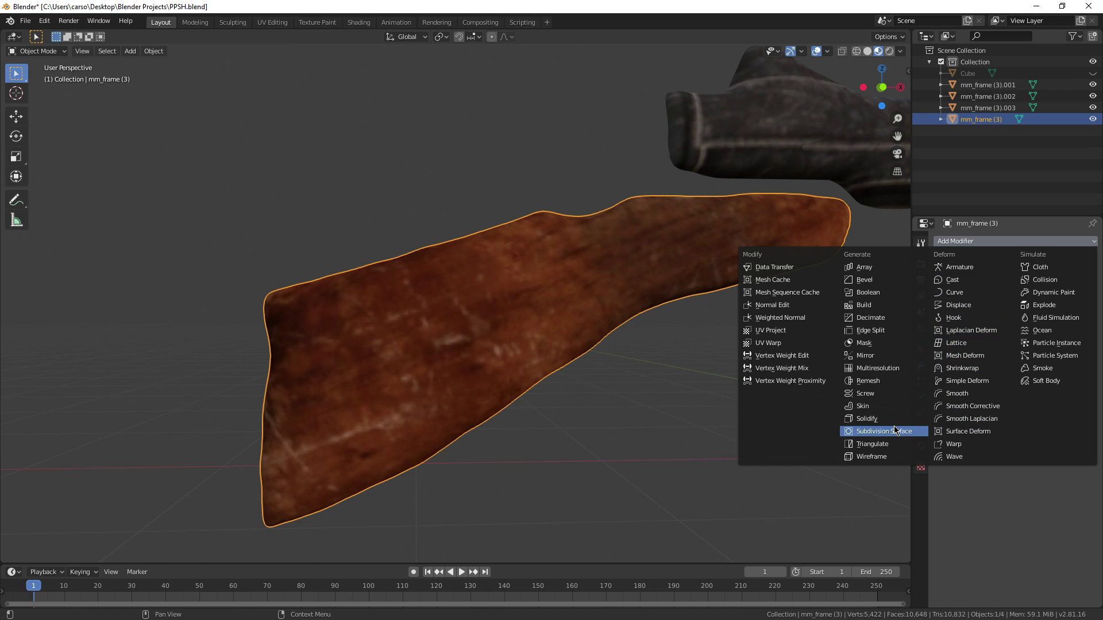
- Remesh the stock with a Remesh modifier in Sharp mode at octree depth 5 and apply it
click(867, 381)
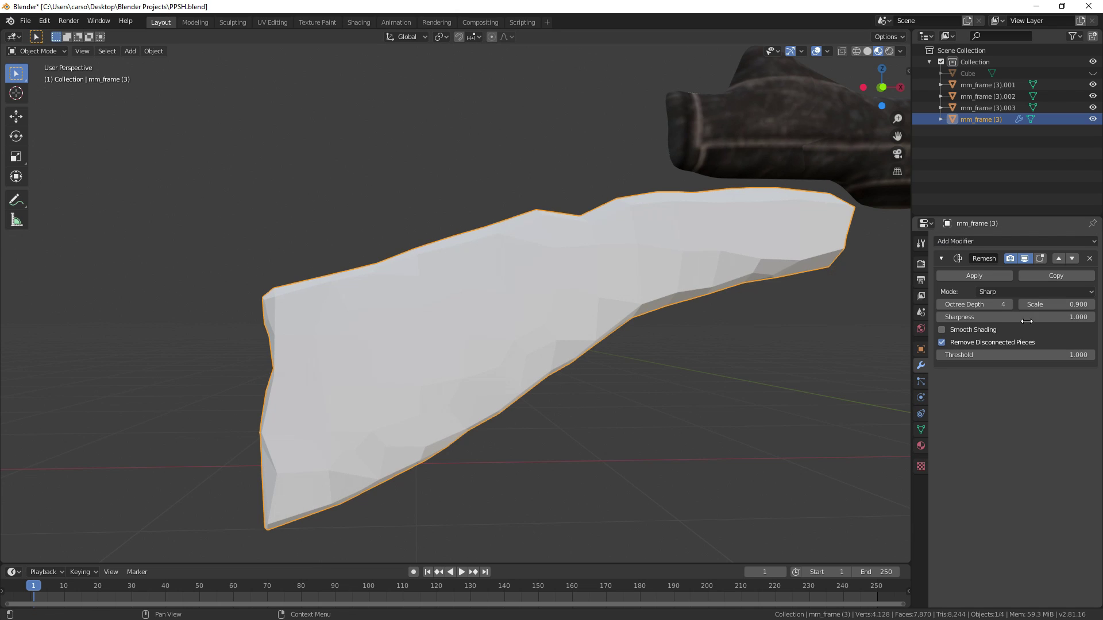
click(1010, 305)
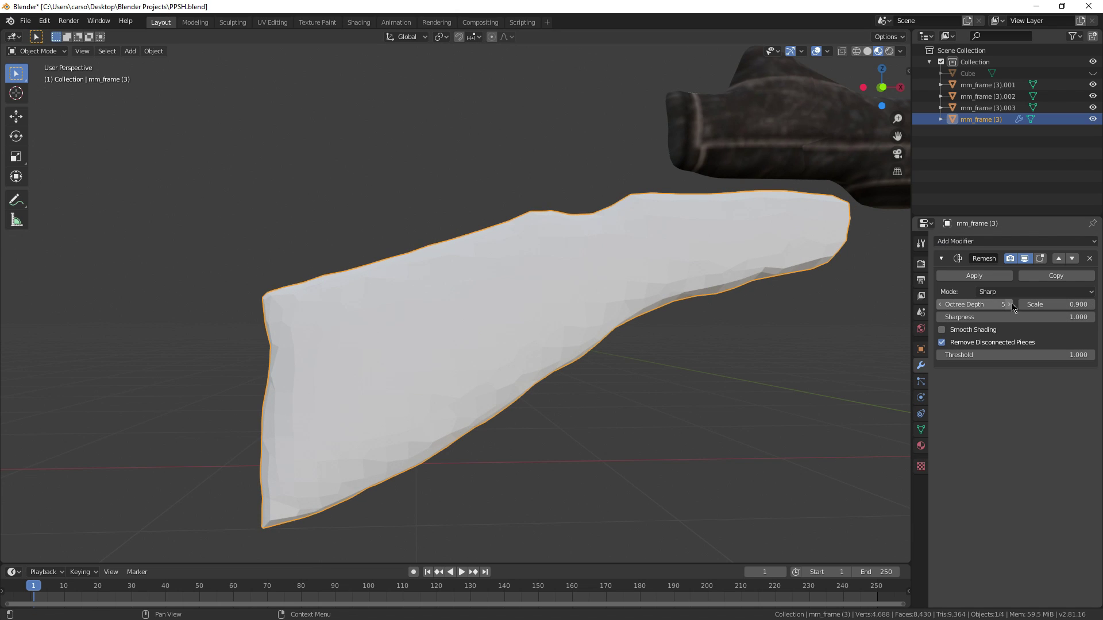
click(1013, 309)
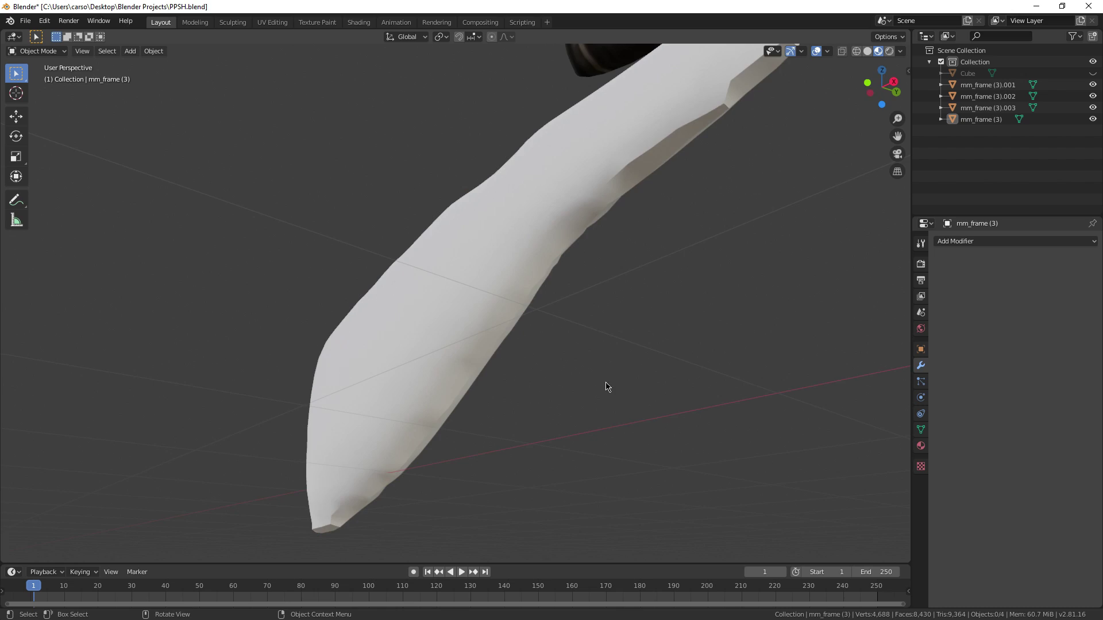
- Select the remeshed stock and position its UVs over the wooden stock in PPSH.png
drag(606, 387, 689, 429)
click(511, 367)
mouse_move(512, 367)
mouse_down()
mouse_move(526, 364)
mouse_move(511, 364)
mouse_up()
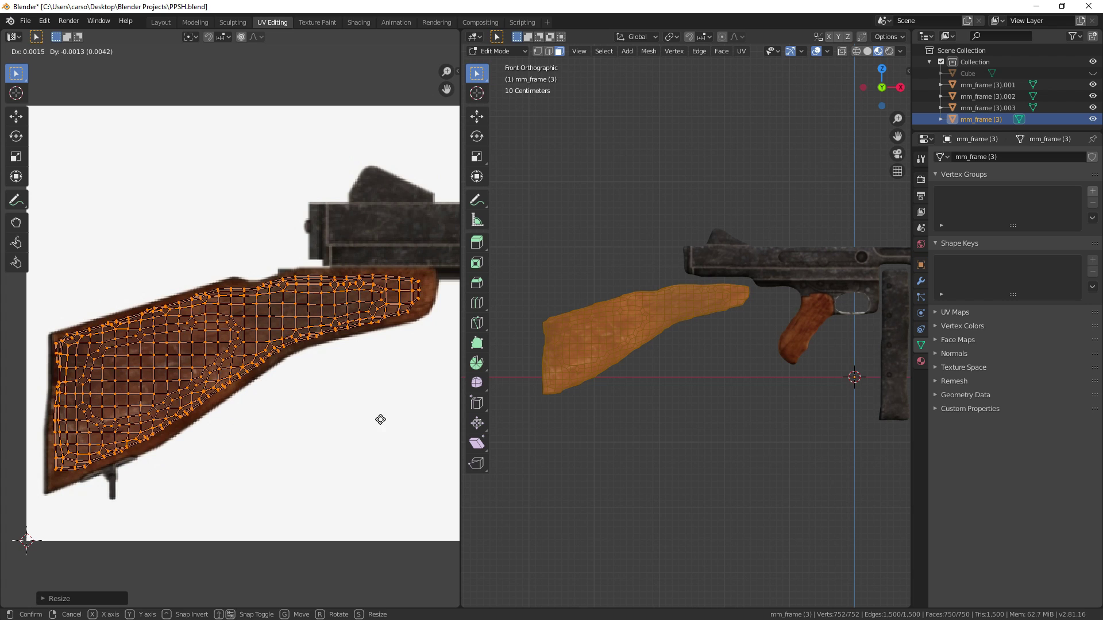
click(380, 420)
key(Tab)
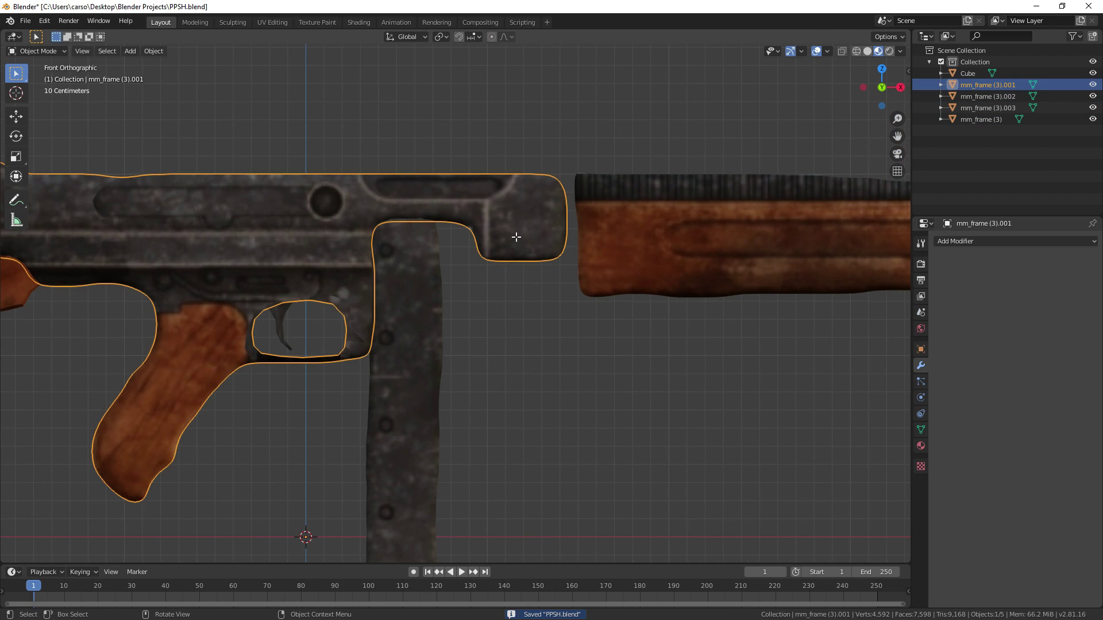
- Select the faces of the receiver's front block and move them along X toward the magazine with proportional editing
key(Tab)
drag(522, 264, 565, 295)
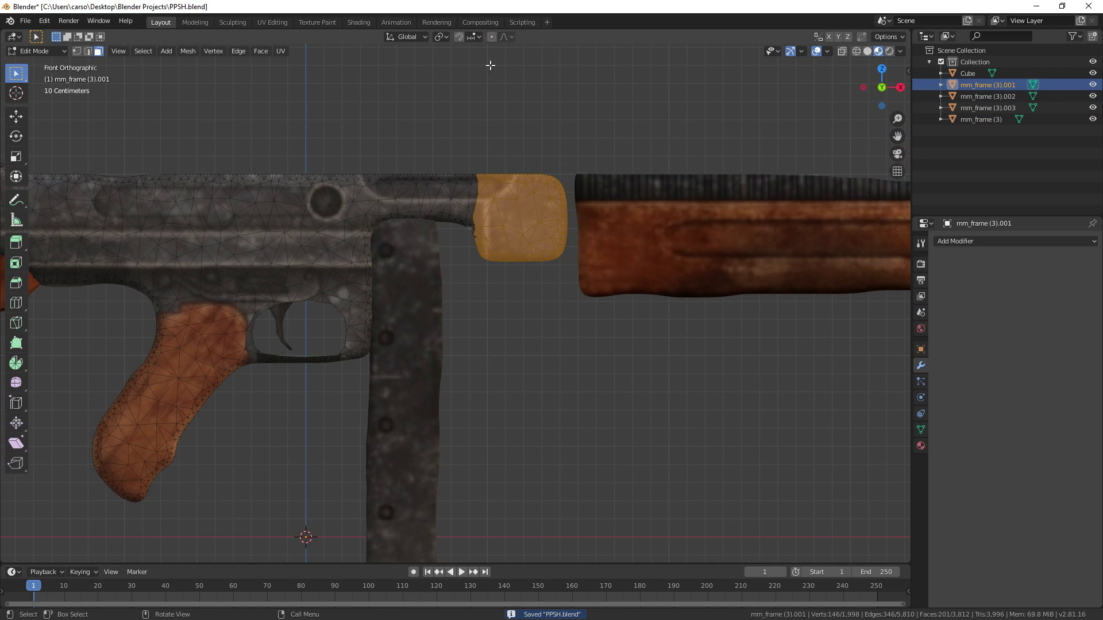
key(g)
key(y)
scroll(551, 197, down, 1)
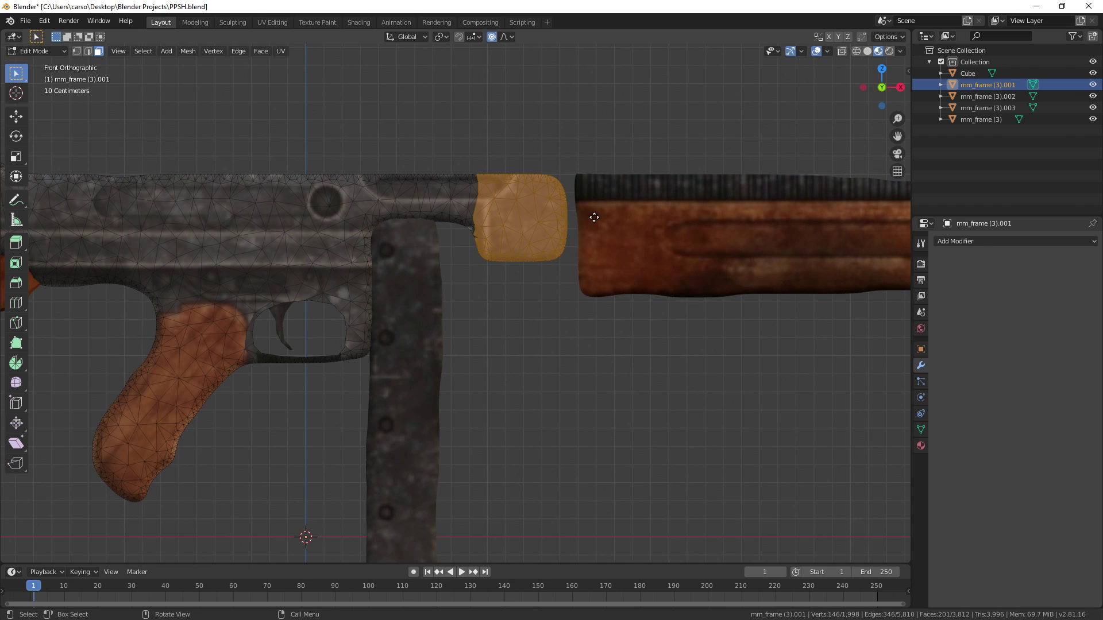
key(x)
scroll(577, 221, down, 3)
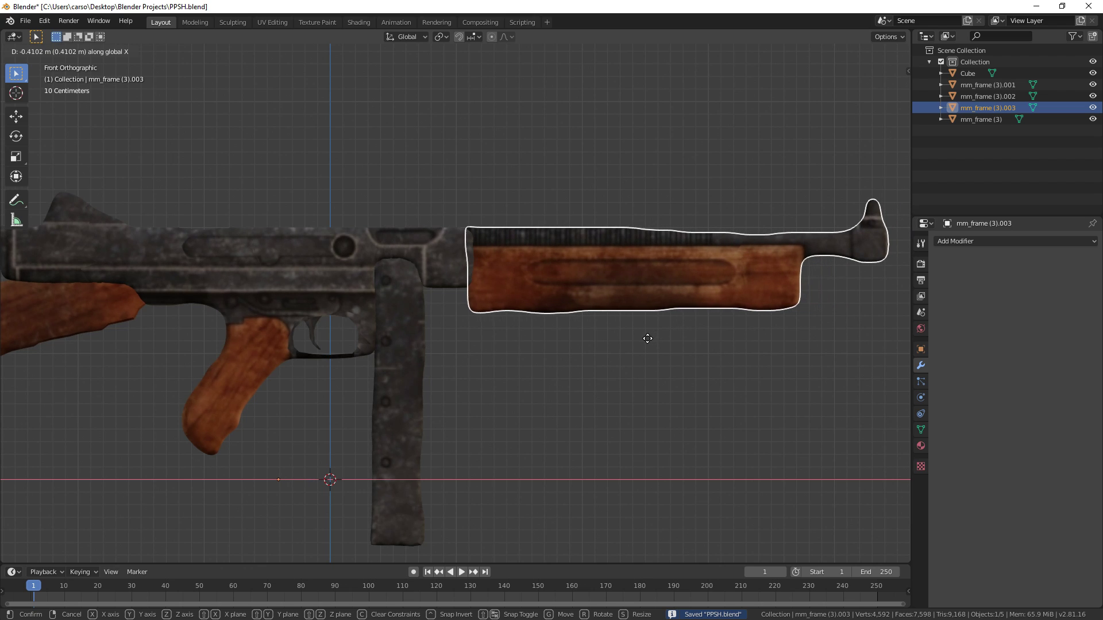
- Move the barrel and forend about 0.41 m back along X against the receiver, and save the file
click(648, 345)
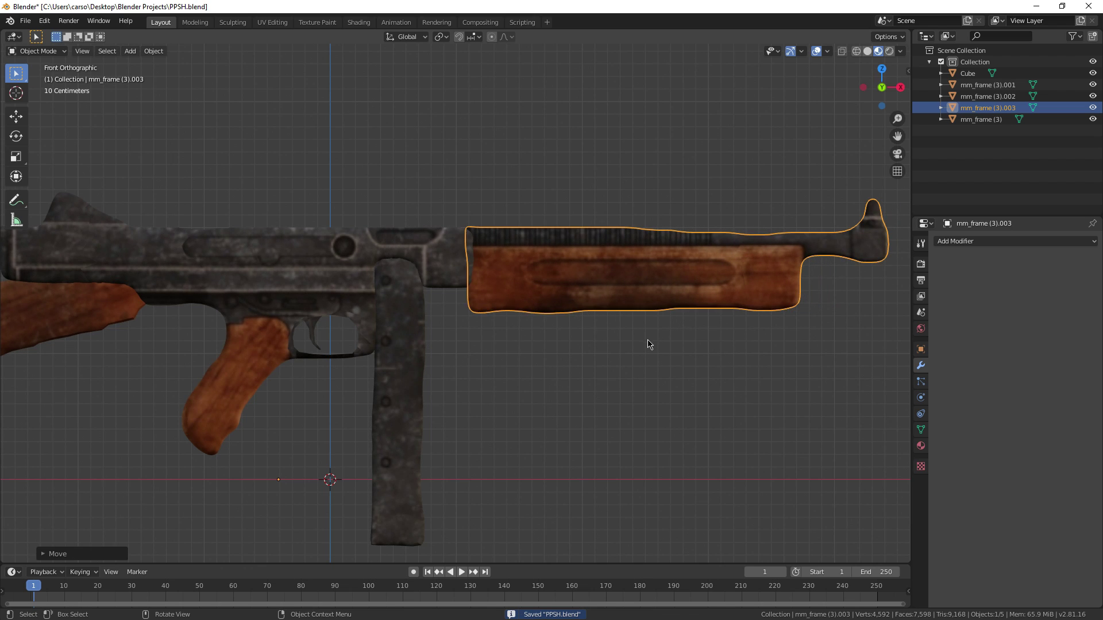
click(648, 344)
scroll(653, 374, down, 5)
key(ctrl+s)
- Select the receiver, scale it along global Y to adjust its thickness, and save the file
drag(566, 377, 321, 402)
scroll(459, 344, up, 4)
click(500, 327)
drag(500, 339, 691, 385)
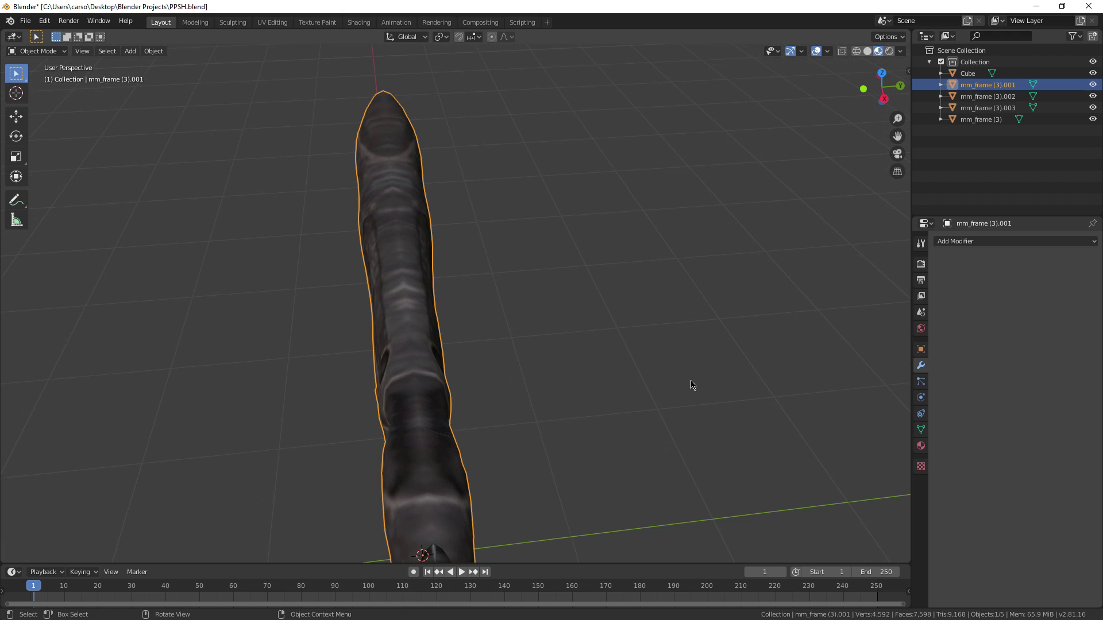
key(s)
key(y)
click(663, 402)
click(661, 403)
drag(483, 383, 488, 353)
key(ctrl+s)
- Thicken the magazine by scaling it about 1.31 along global Y
click(488, 354)
key(s)
key(y)
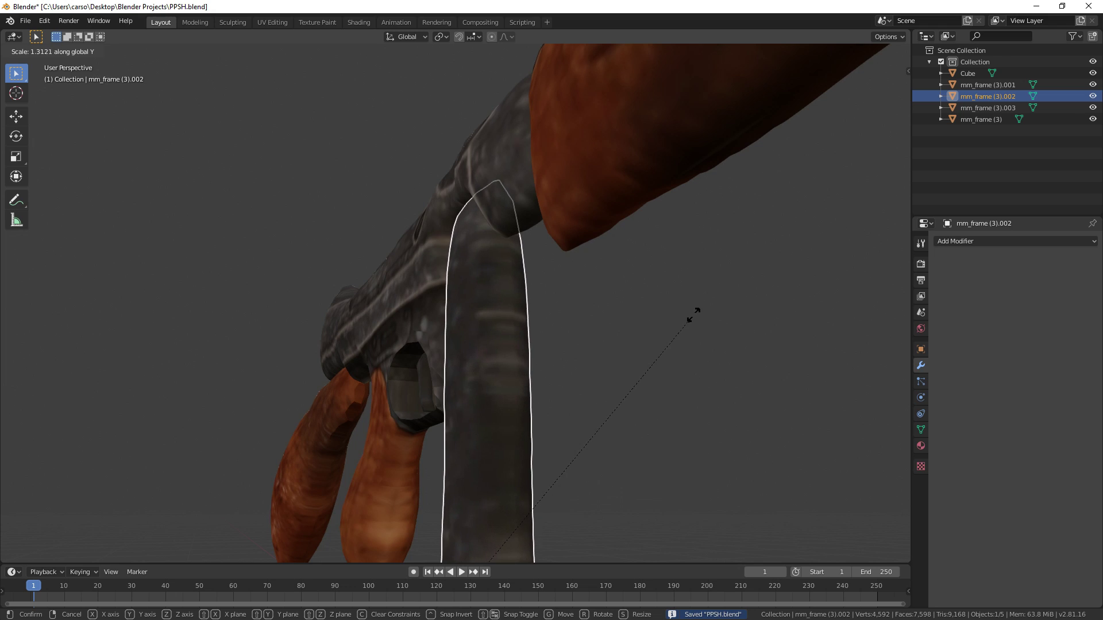
click(694, 315)
click(695, 318)
scroll(702, 347, down, 4)
drag(702, 347, 611, 430)
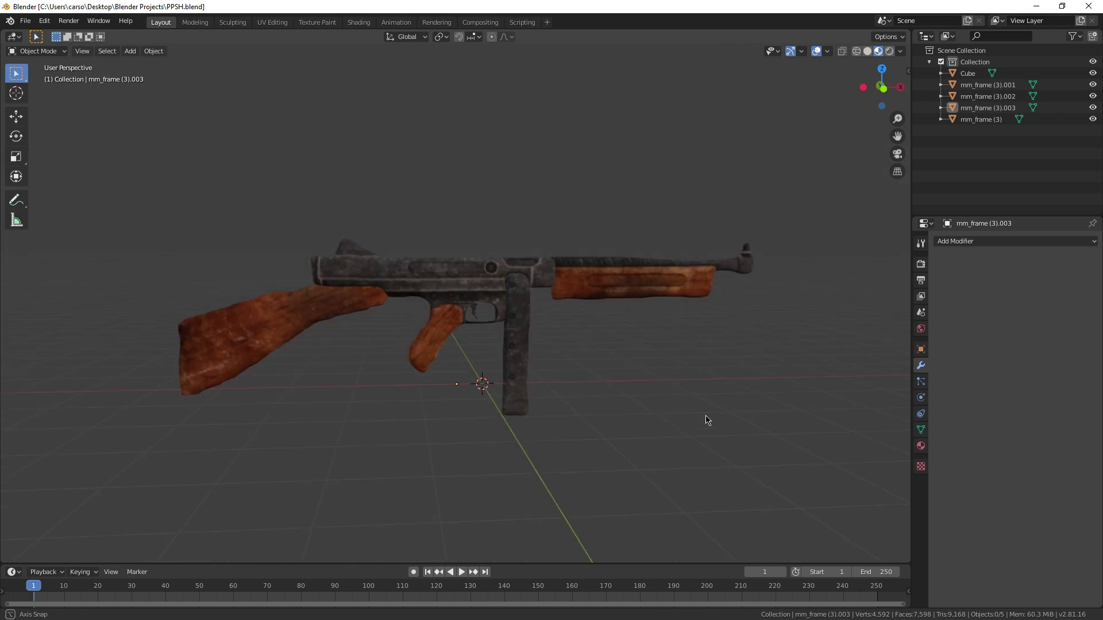
- Inspect the assembled gun from several angles and save the file
drag(706, 421, 874, 374)
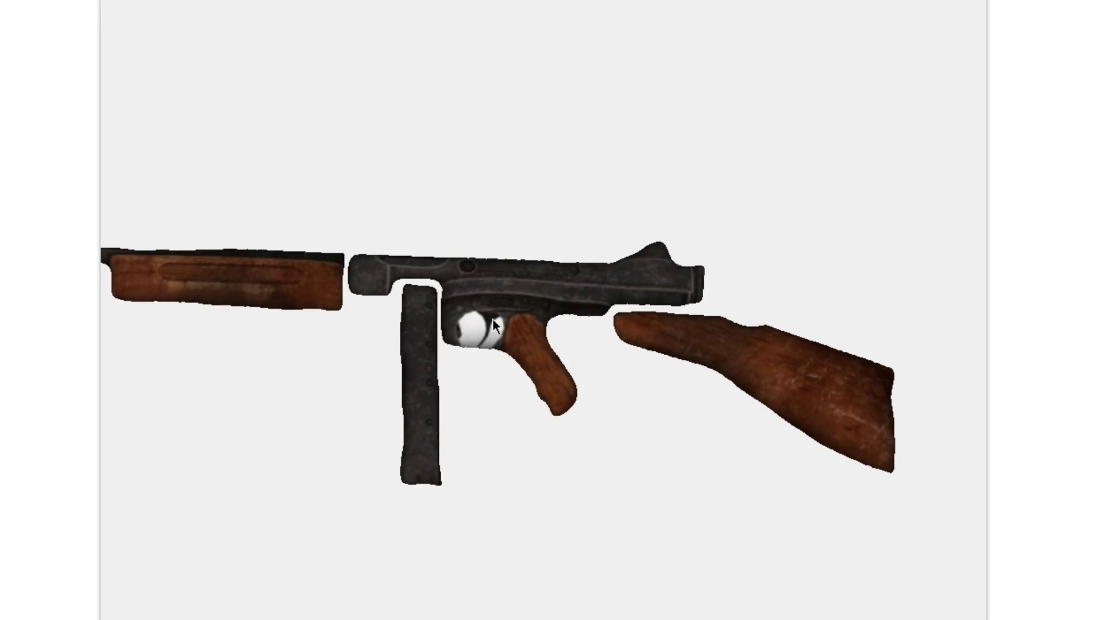
drag(492, 319, 580, 379)
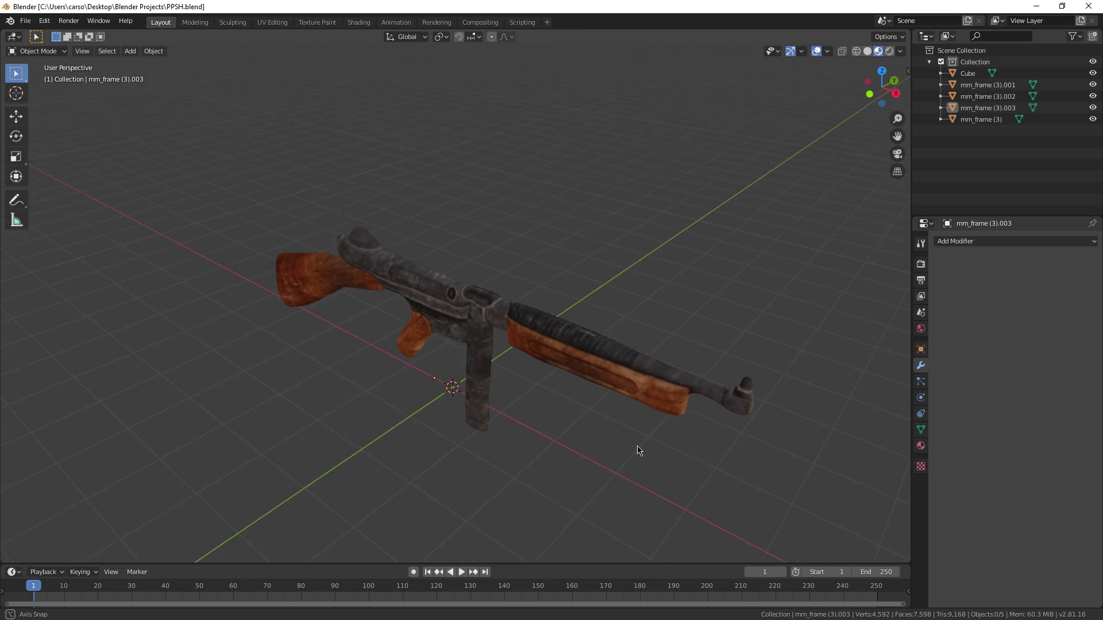
drag(638, 448, 704, 421)
key(ctrl+s)
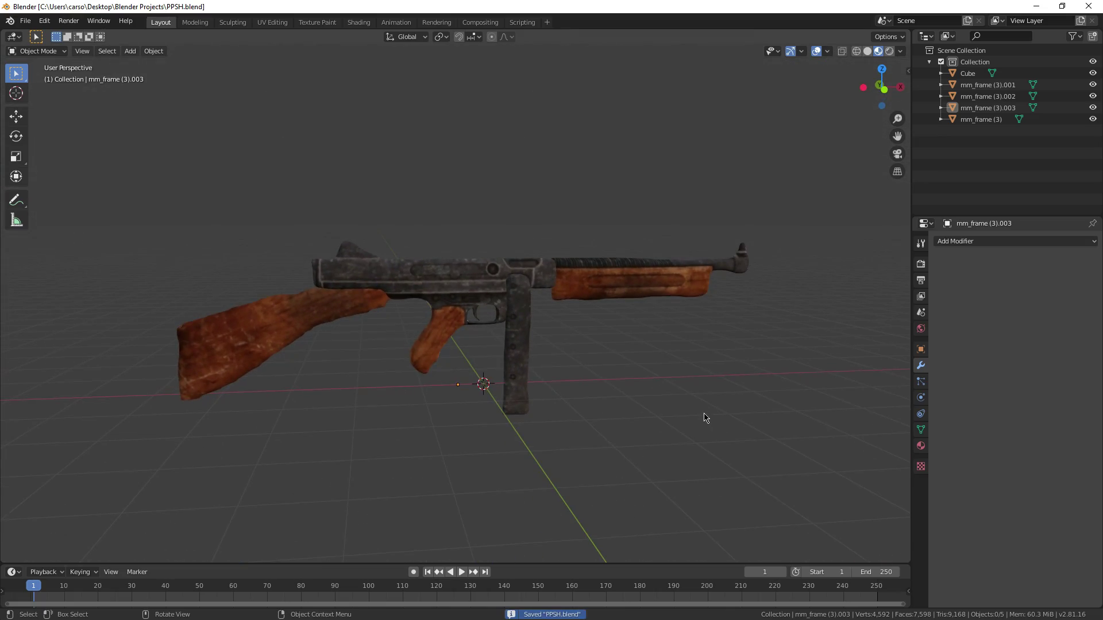